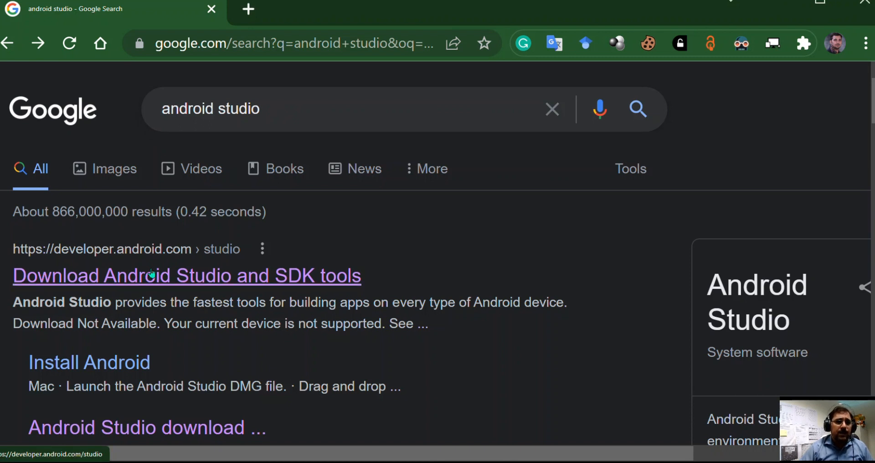
Open the official Android Studio download page from the search results and request the Android Studio download.
left_click(153, 275)
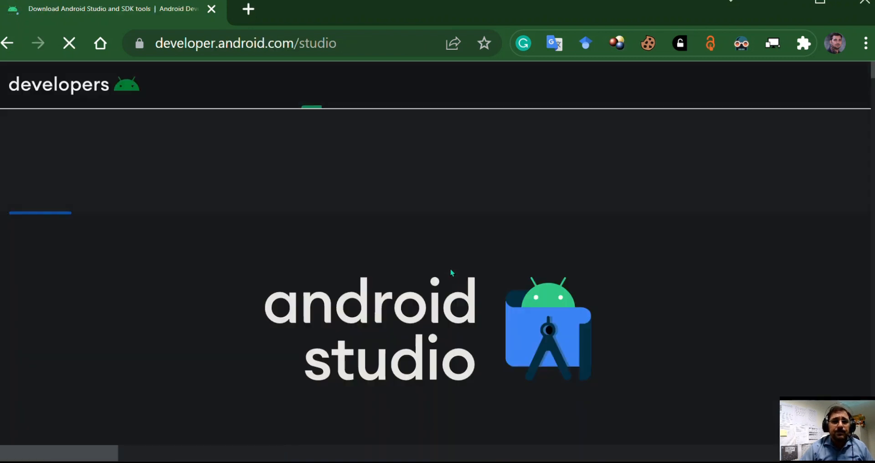
scroll(451, 274, "down", 5)
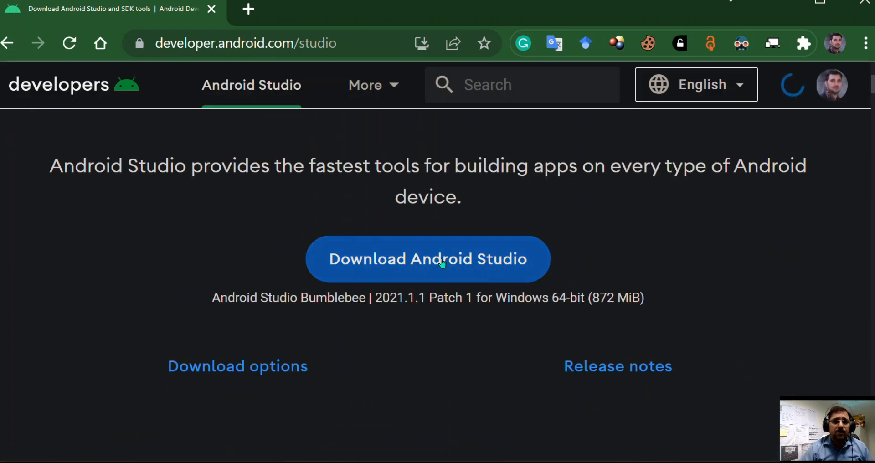
left_click(444, 260)
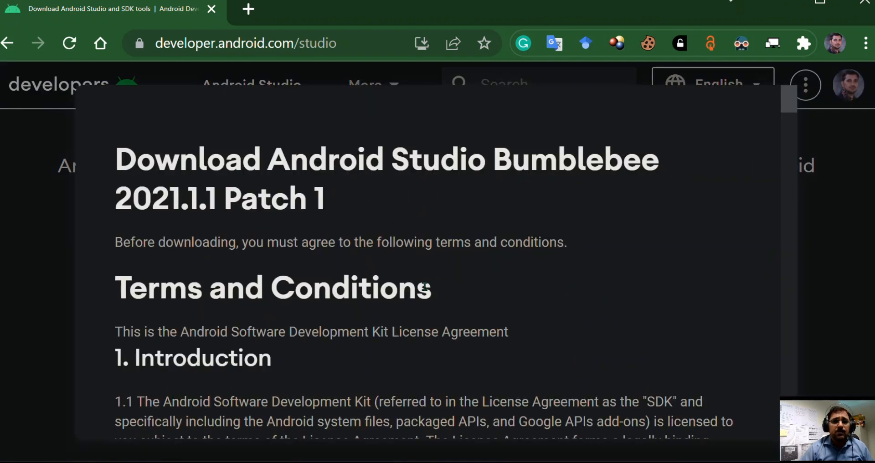
Agree to the terms and conditions and download Android Studio Bumblebee 2021.1.1 Patch 1 for Windows.
scroll(433, 272, "down", 12)
scroll(433, 272, "down", 20)
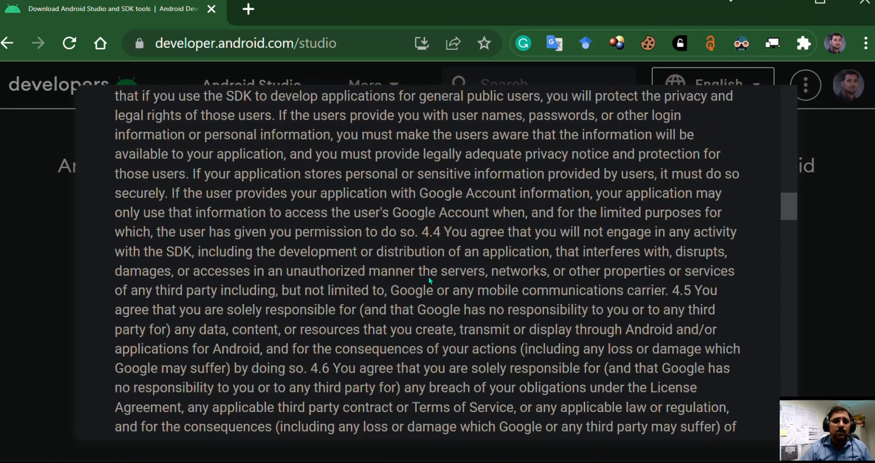
scroll(422, 276, "down", 15)
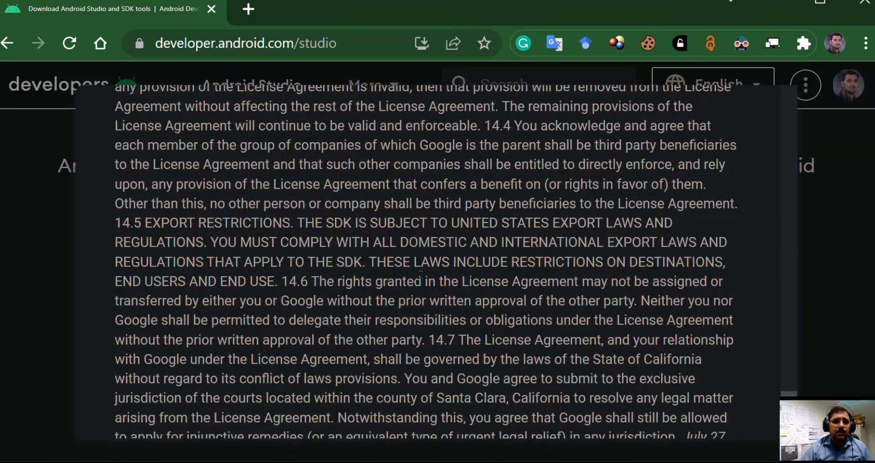
left_click(169, 272)
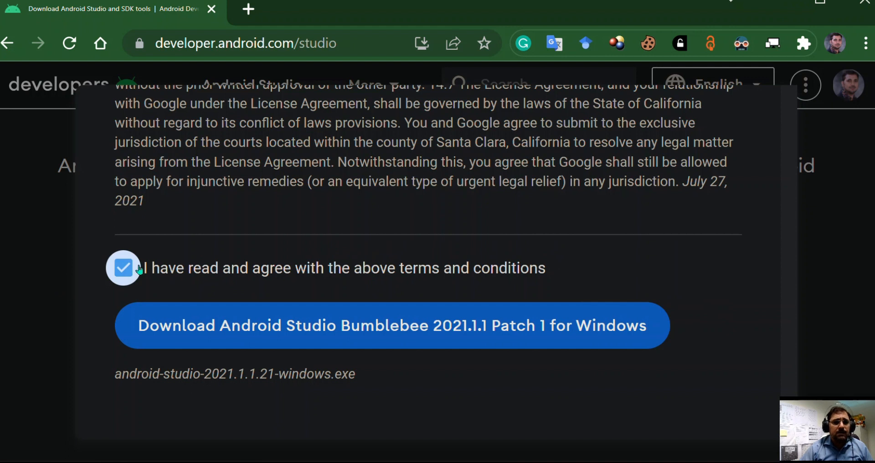
left_click(433, 335)
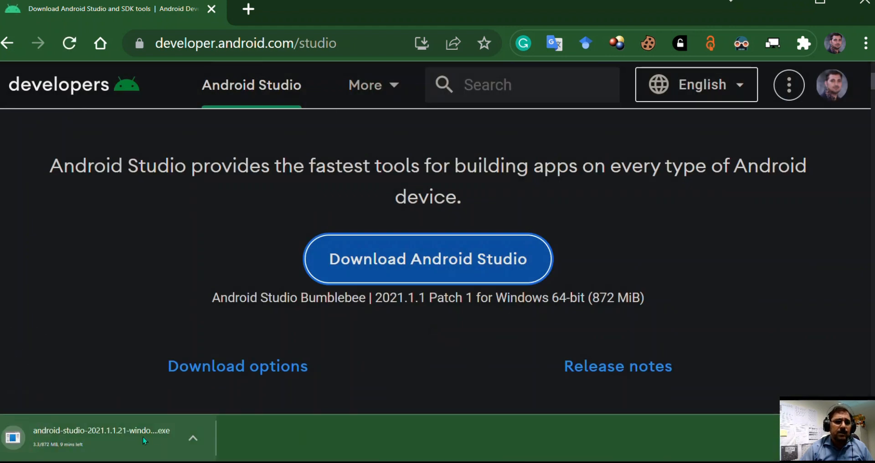
left_click(193, 437)
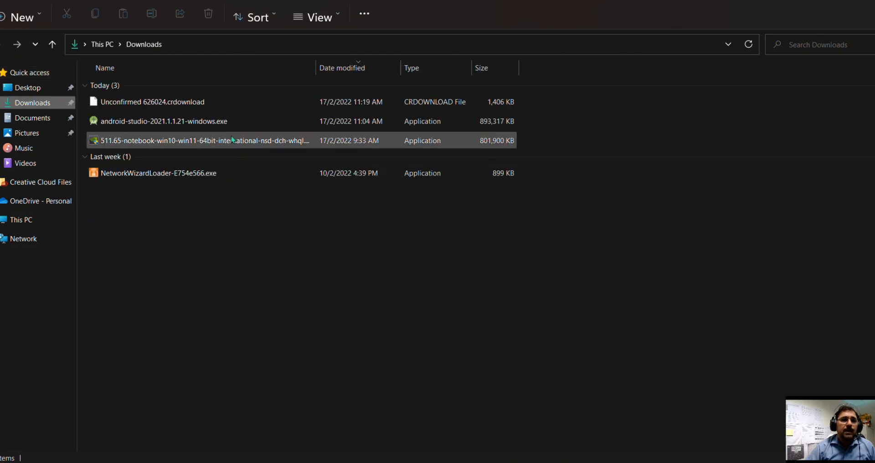
double_click(220, 127)
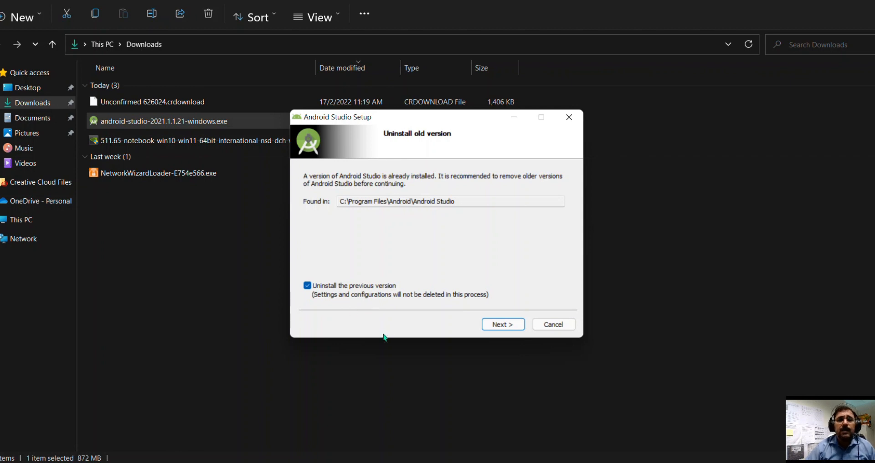
left_click(554, 325)
left_click(466, 271)
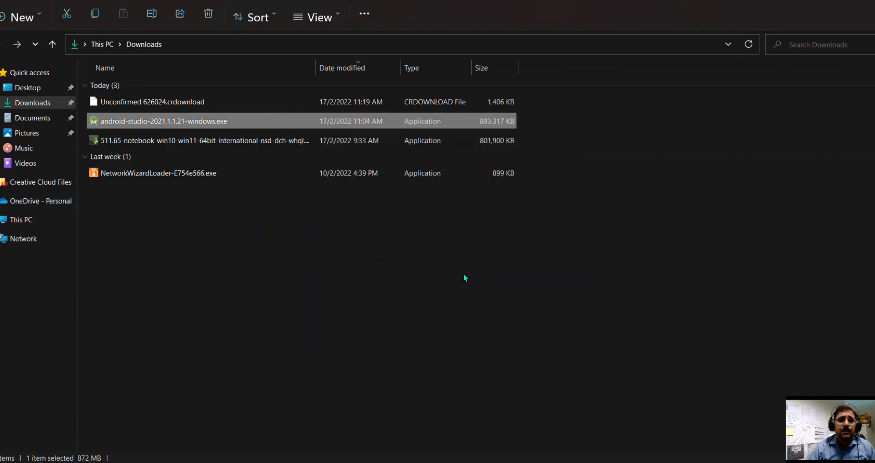
left_click(868, 0)
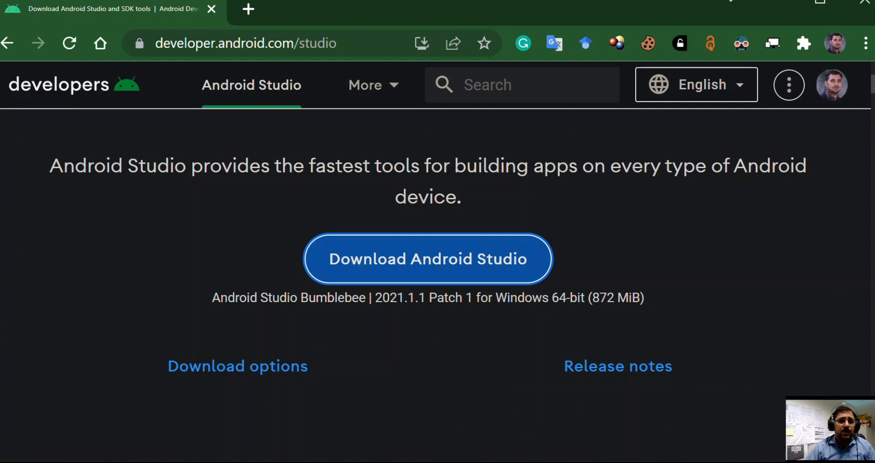
Find the installed Android Studio app through the Windows search and launch it.
left_click(333, 462)
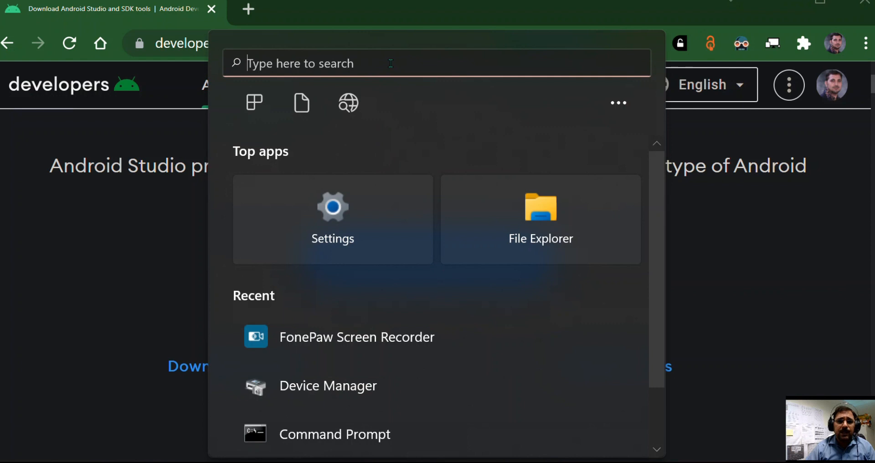
type("a")
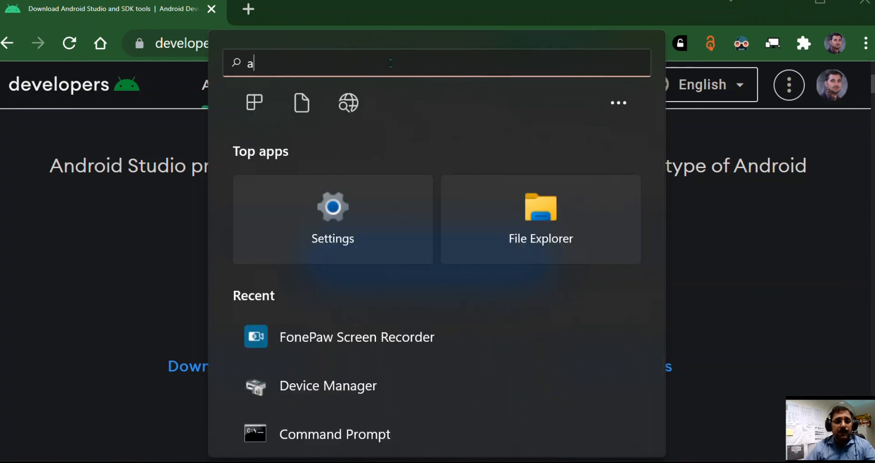
type("d")
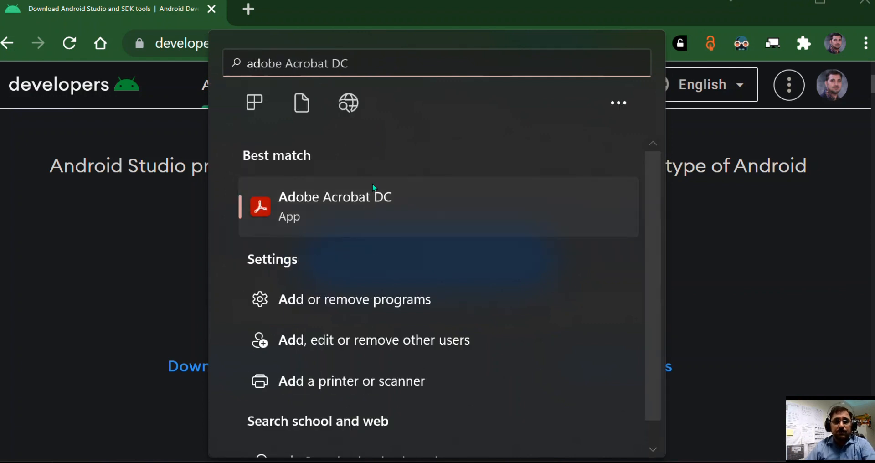
key("BackSpace")
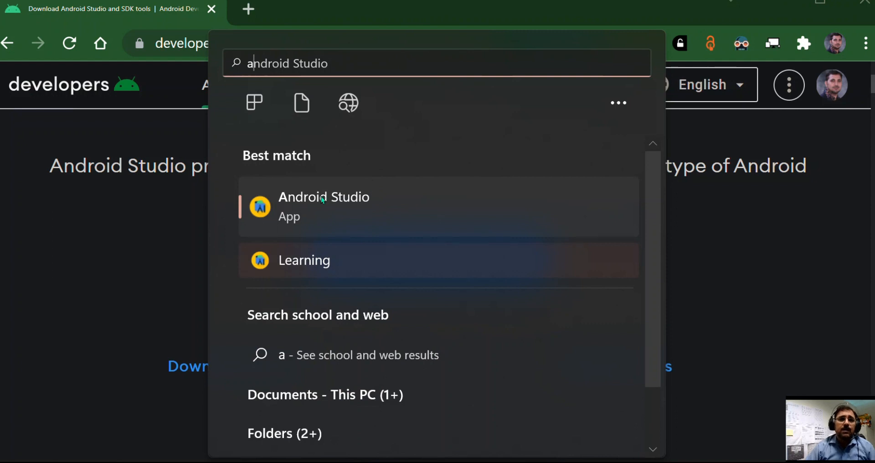
left_click(313, 234)
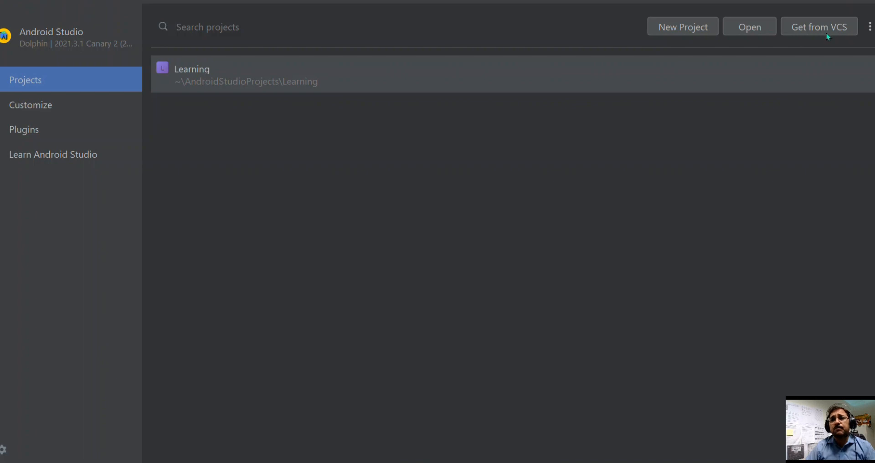
Start a new project and select the Empty Activity template for Phone and Tablet.
left_click(670, 29)
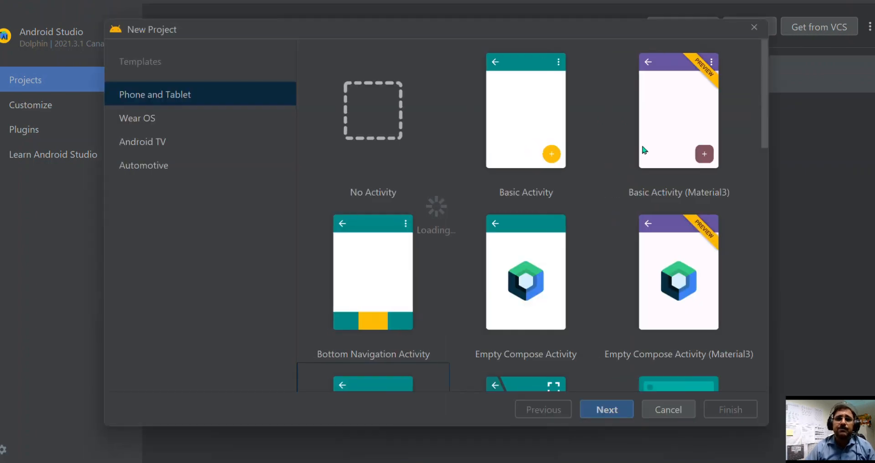
scroll(530, 154, "down", 5)
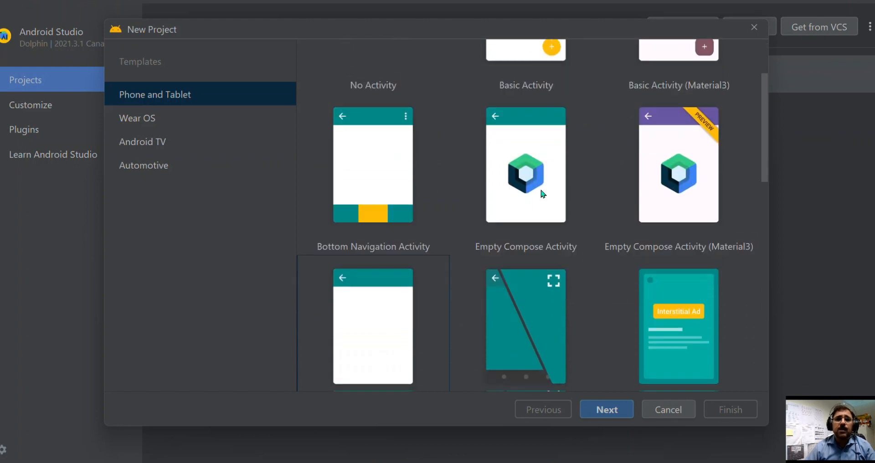
scroll(532, 197, "down", 1)
left_click(375, 192)
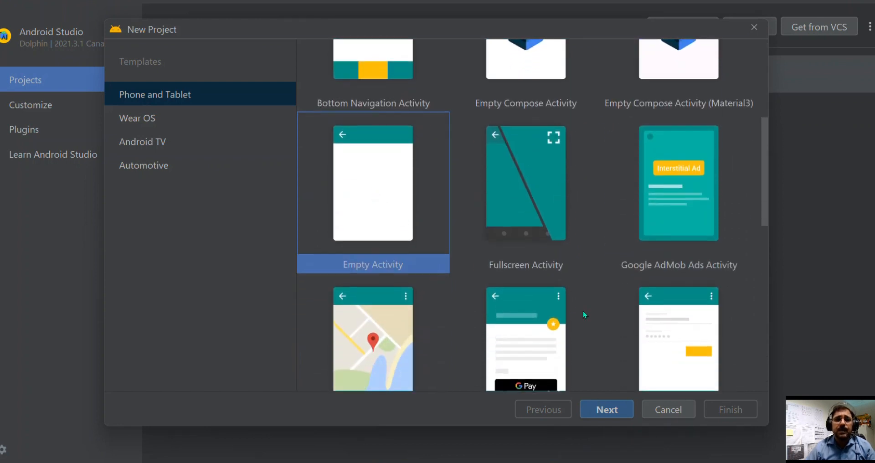
Examine the available project templates for Phone and Tablet, Wear OS, Android TV and Automotive.
scroll(583, 311, "up", 6)
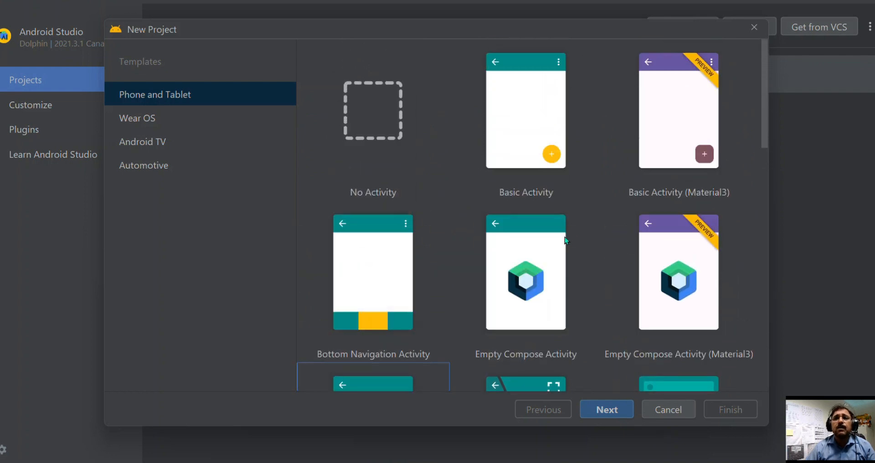
scroll(564, 237, "down", 5)
scroll(564, 250, "down", 4)
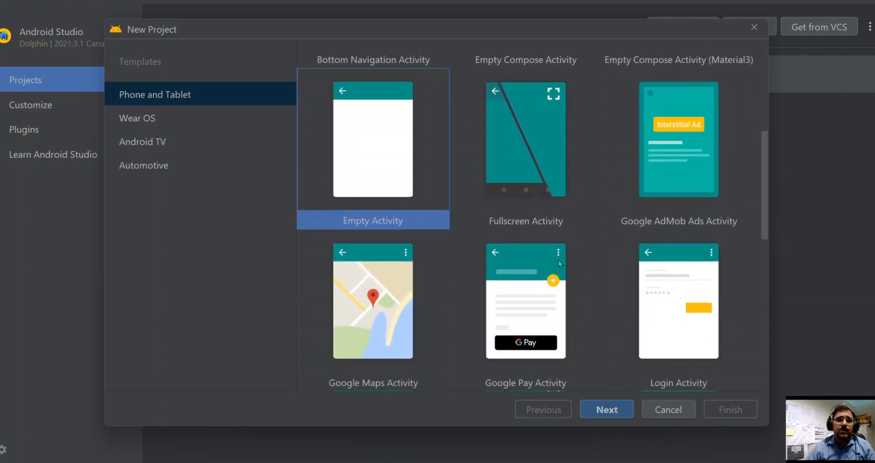
scroll(555, 266, "up", 4)
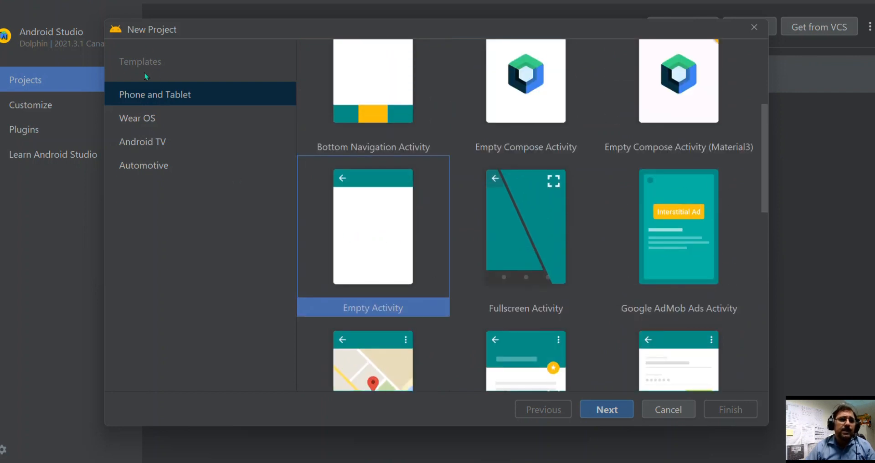
left_click(144, 95)
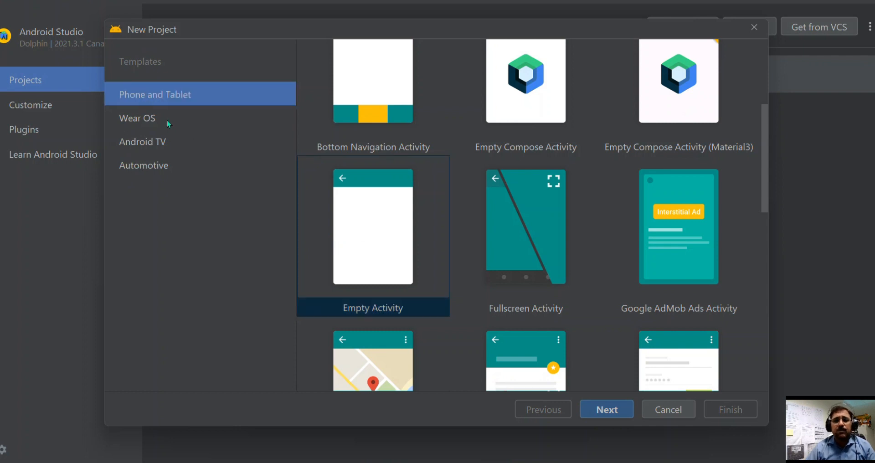
left_click(134, 119)
left_click(138, 142)
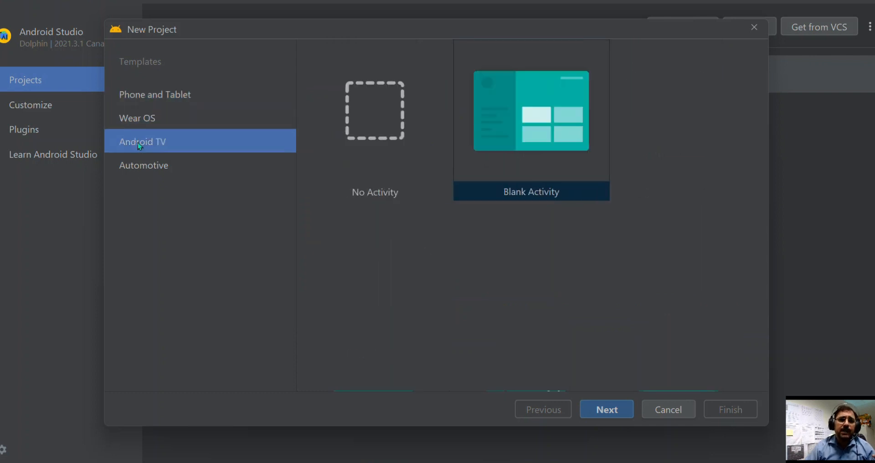
left_click(140, 167)
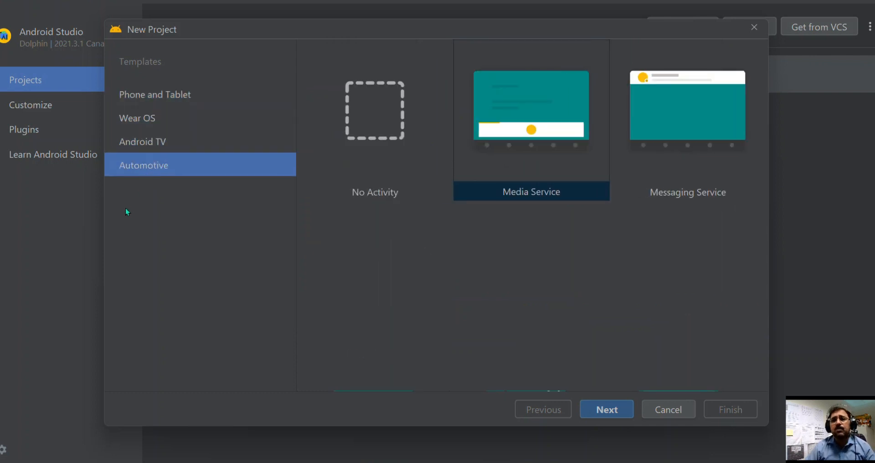
left_click(154, 96)
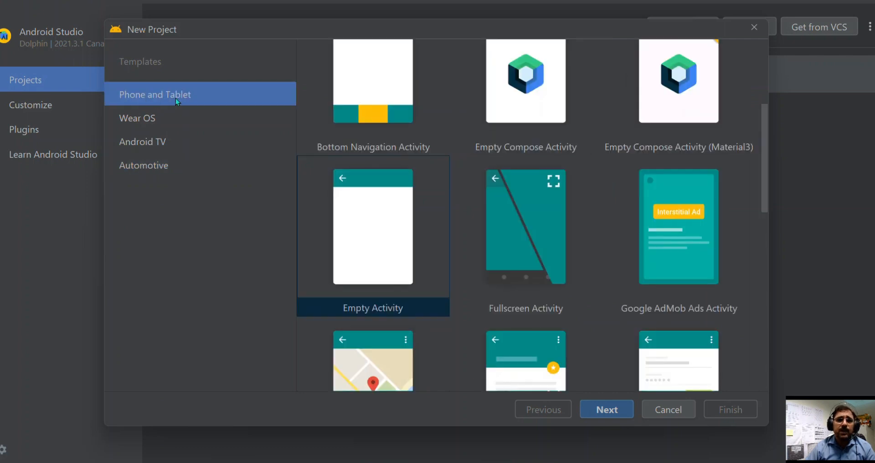
Confirm the Empty Activity template for the new project and name the project Tutorial.
left_click(371, 244)
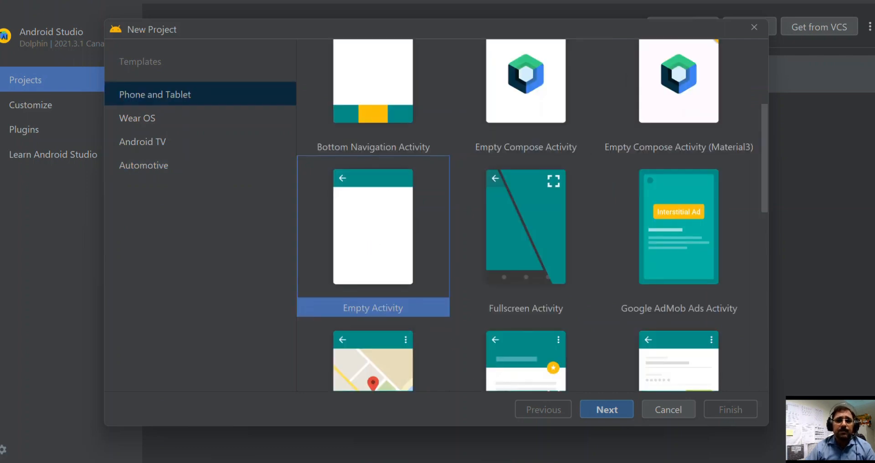
left_click(606, 408)
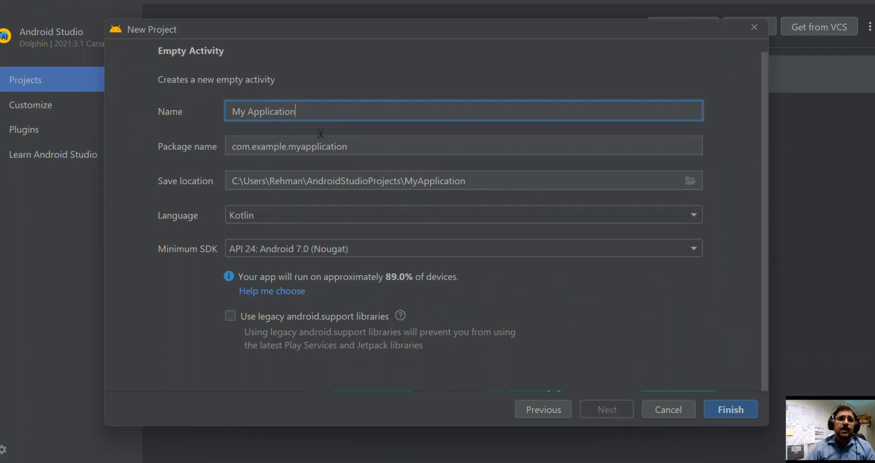
left_click_drag(305, 114, 230, 113)
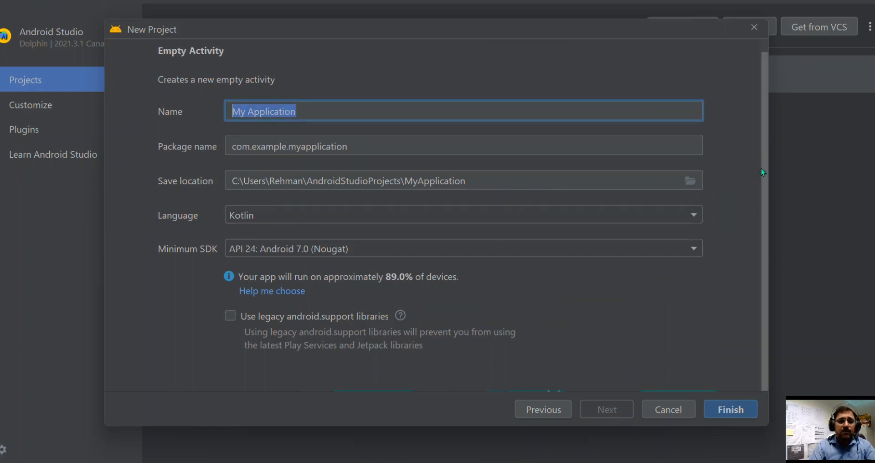
type("Tu")
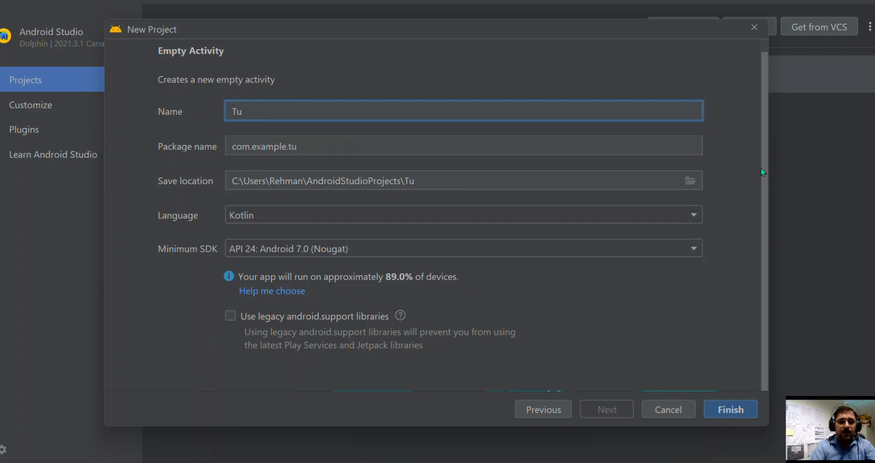
type("torial")
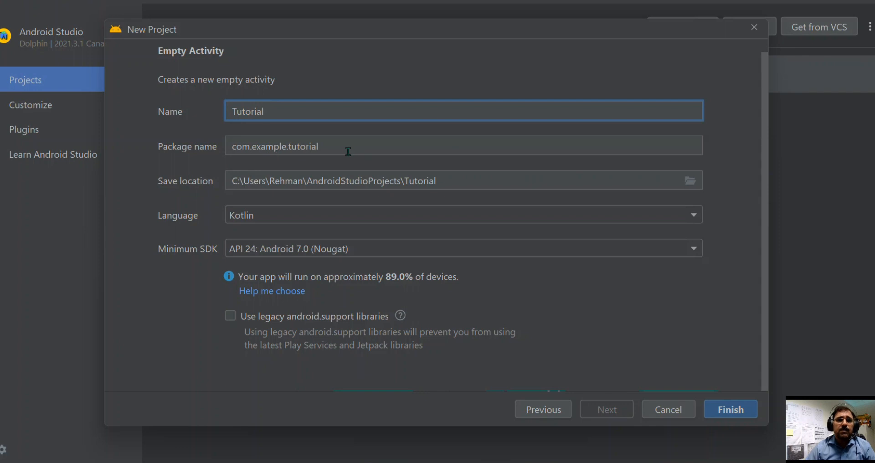
Keep the package name com.example.tutorial, choose Kotlin and minimum SDK API 24: Android 7.0 (Nougat), and create the project.
left_click_drag(348, 151, 218, 150)
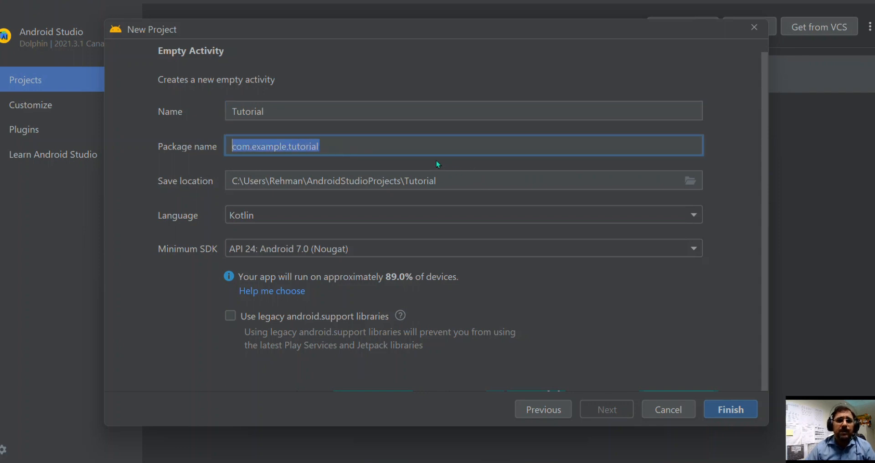
left_click(432, 146)
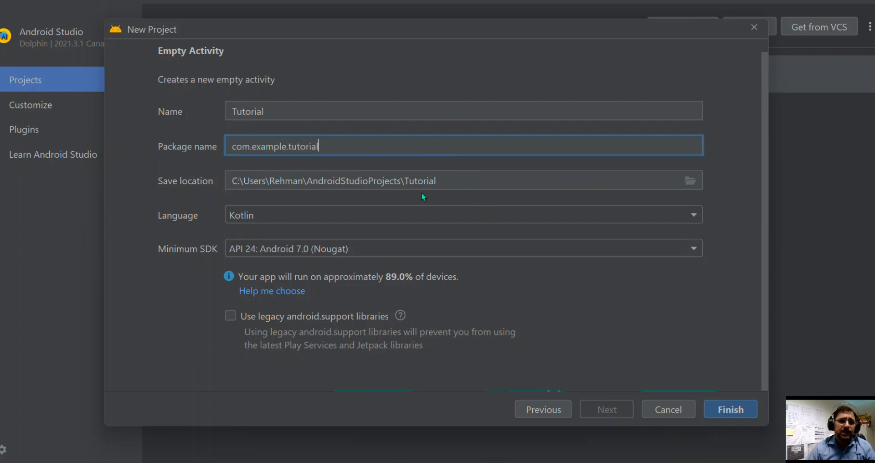
key("Tab")
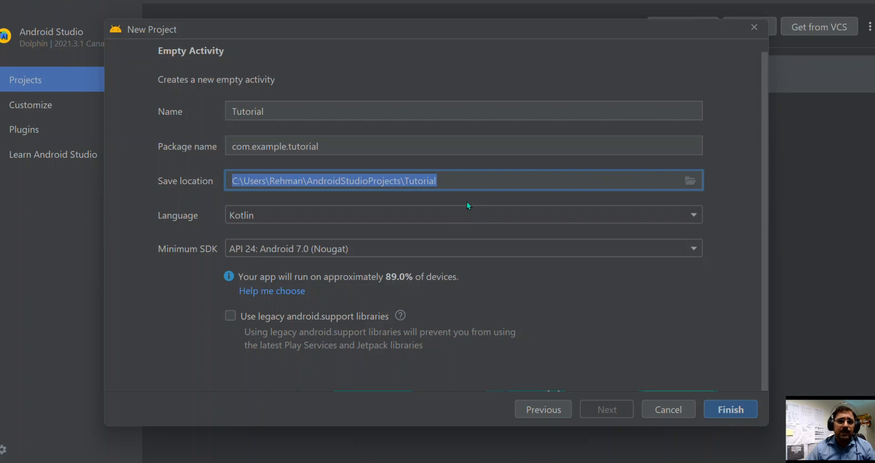
left_click(297, 215)
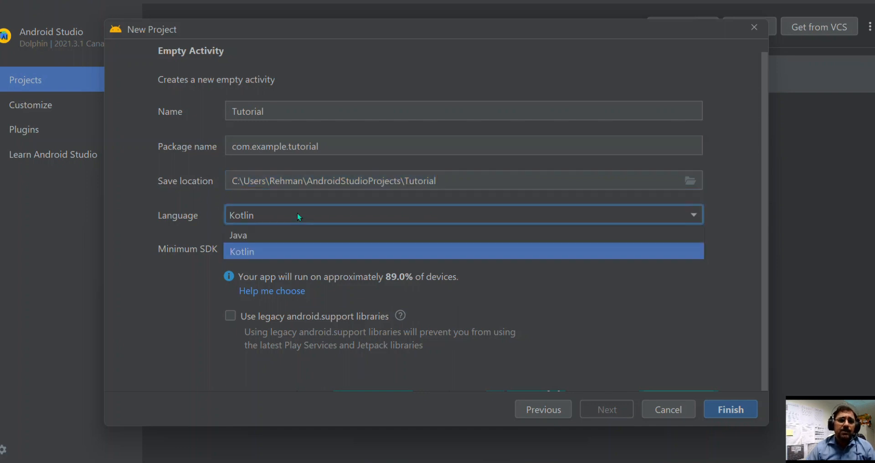
left_click(250, 253)
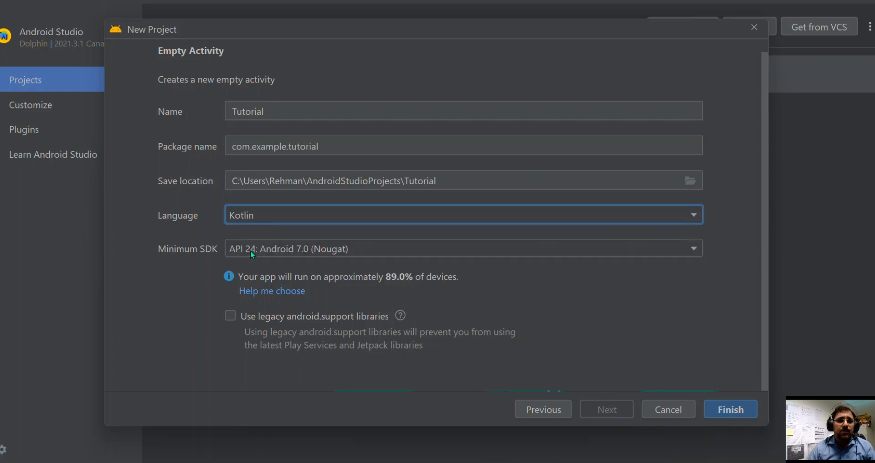
left_click(363, 250)
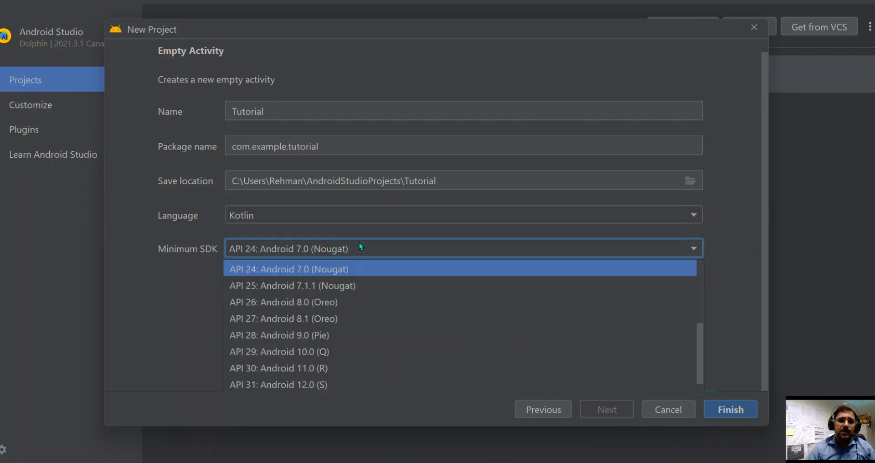
left_click(329, 270)
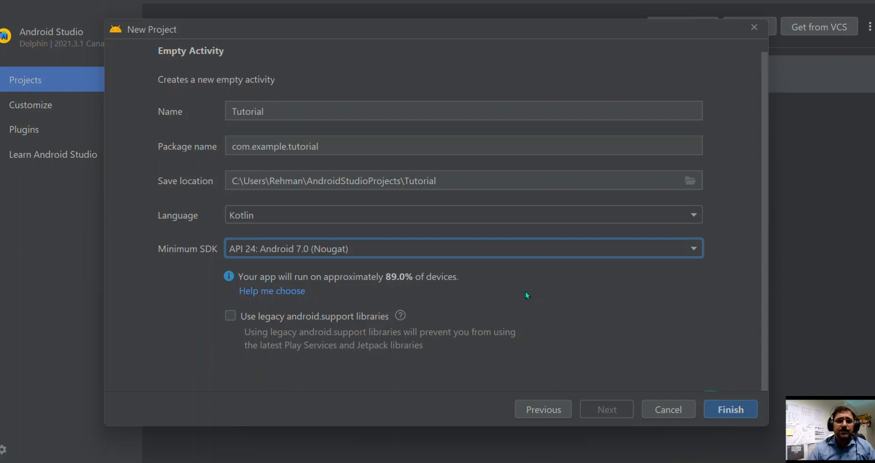
left_click(731, 410)
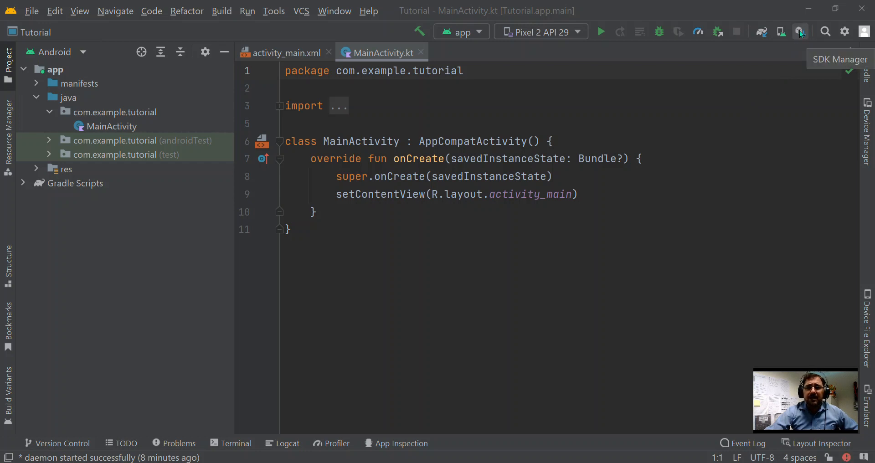
Examine the available SDK platforms and SDK tools, including the emulator and USB driver entries, in the SDK Manager.
left_click(800, 32)
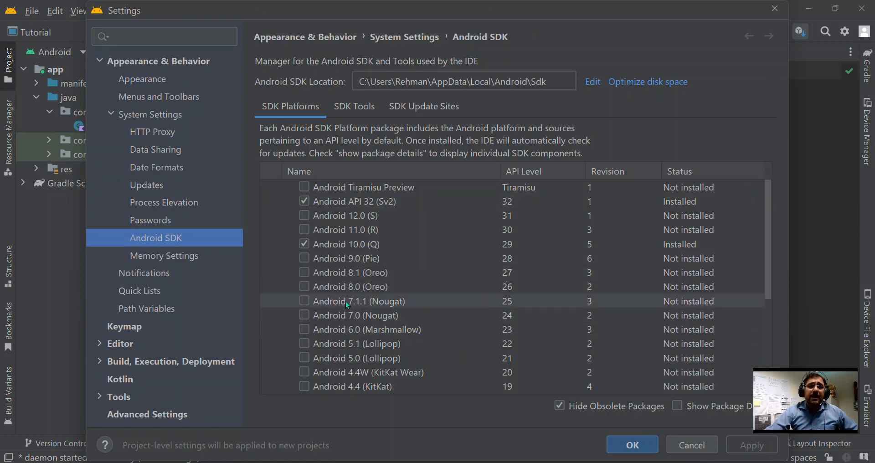
scroll(349, 286, "down", 5)
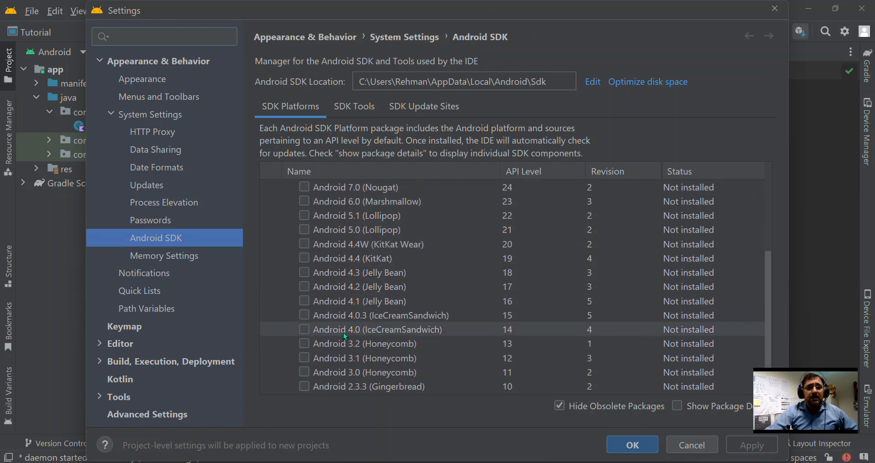
scroll(351, 357, "down", 1)
scroll(352, 352, "up", 6)
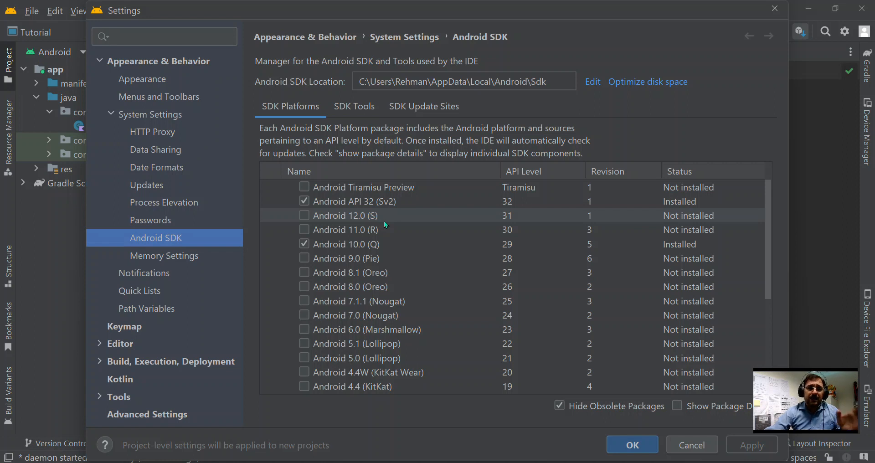
left_click(353, 109)
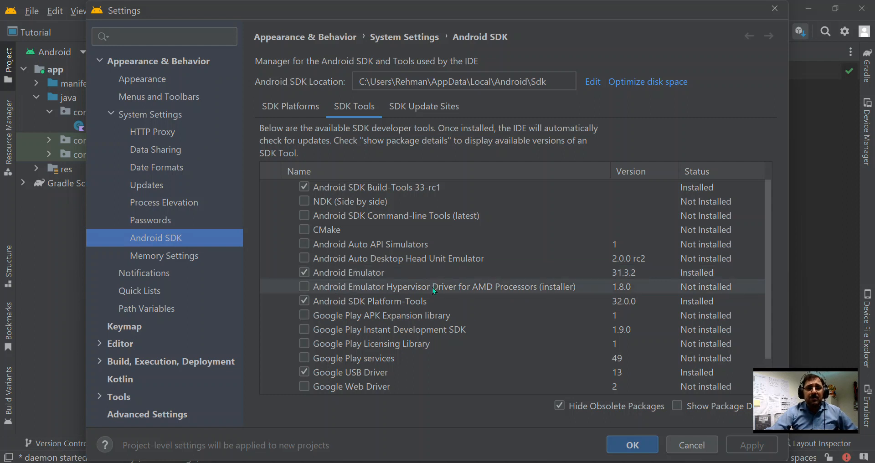
left_click(378, 291)
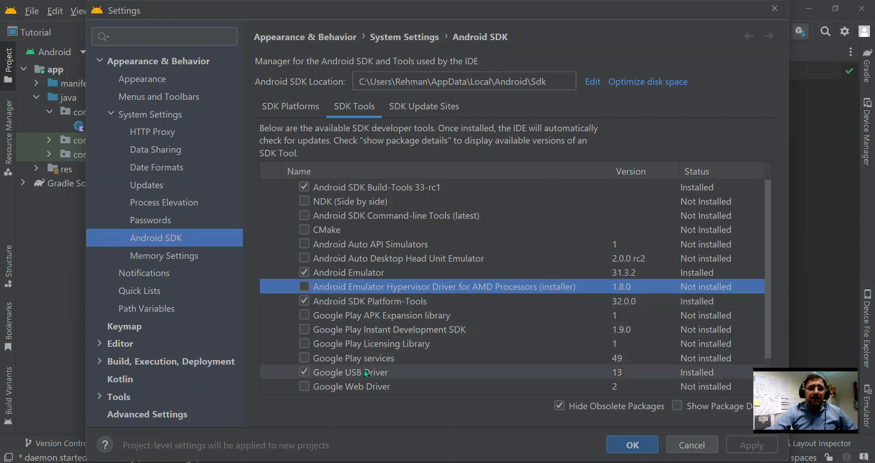
left_click_drag(768, 233, 772, 267)
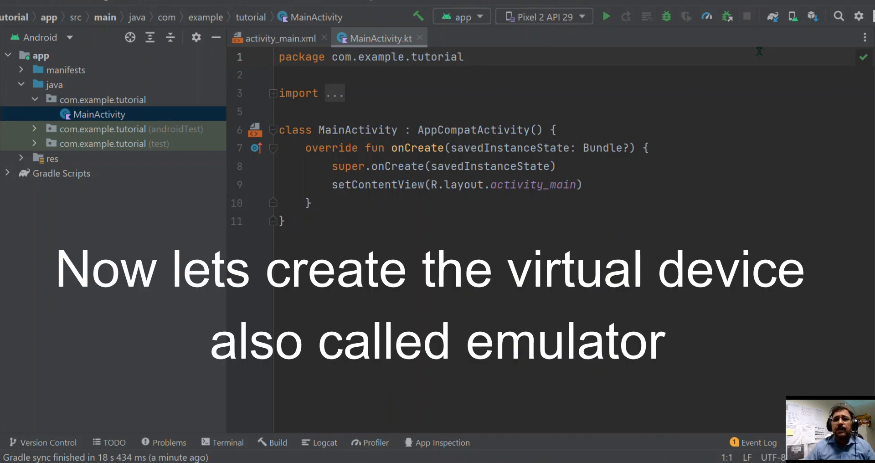
Start creating a virtual device from the Device Manager and accept the Pixel 2 phone as its hardware.
left_click(792, 19)
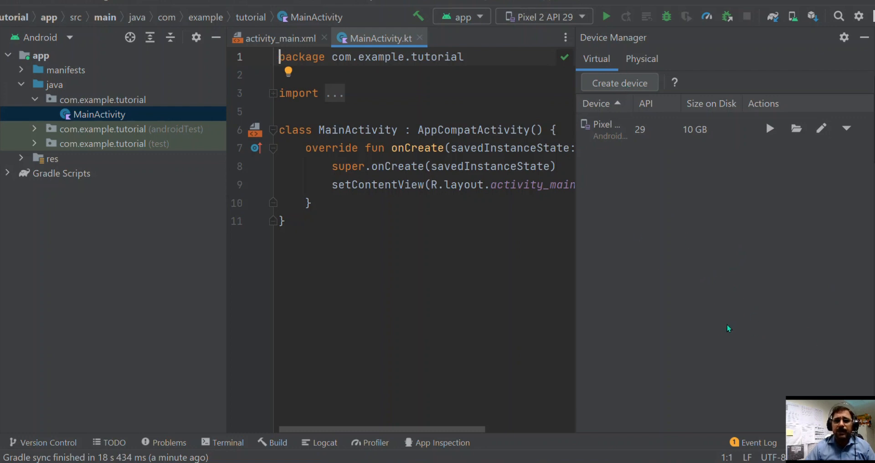
left_click(617, 84)
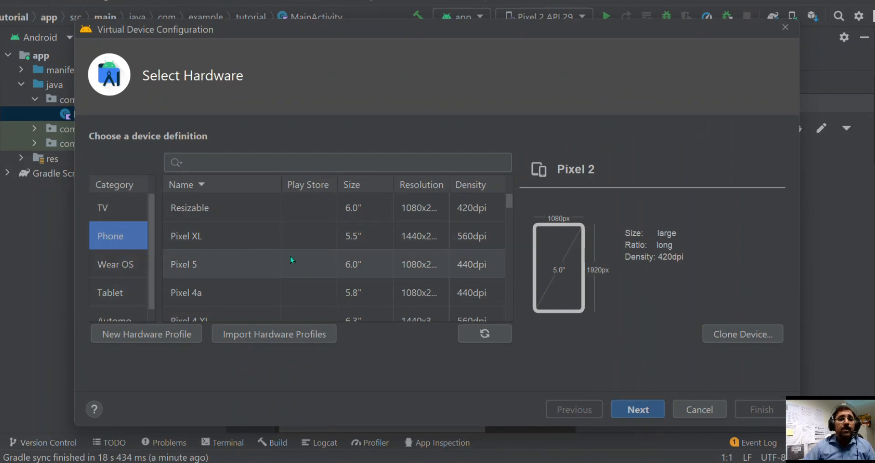
scroll(295, 250, "down", 3)
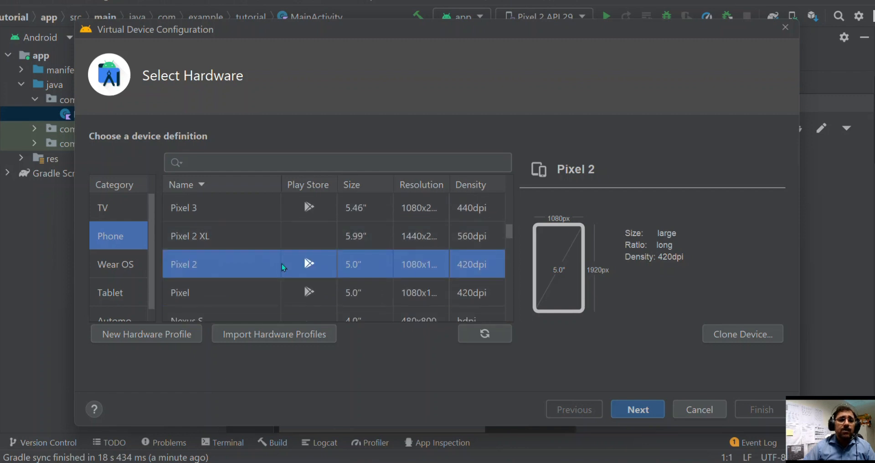
scroll(282, 264, "up", 1)
scroll(281, 258, "up", 2)
scroll(281, 254, "down", 4)
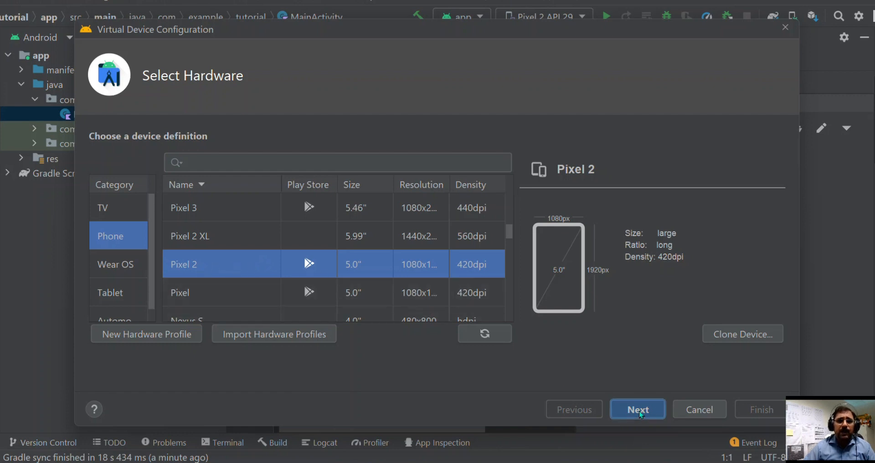
left_click(626, 407)
Compare the recommended system images and choose Q (API 29, x86, Android 10.0) for the virtual device.
scroll(142, 208, "down", 3)
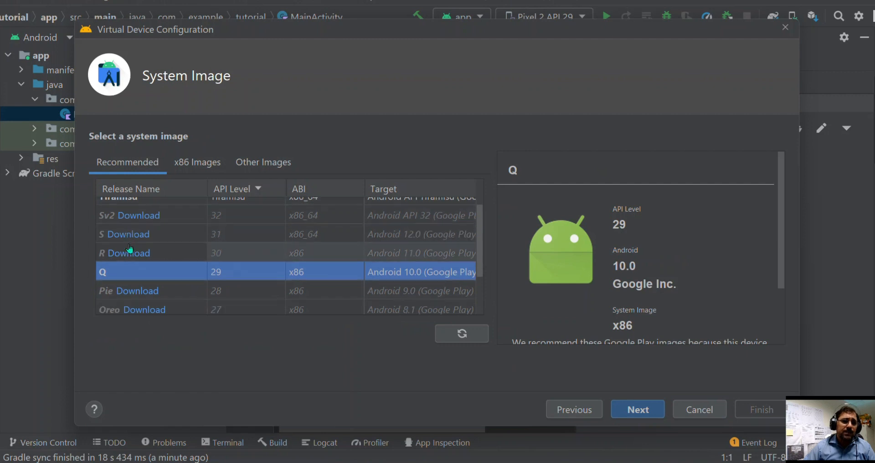
scroll(137, 246, "up", 3)
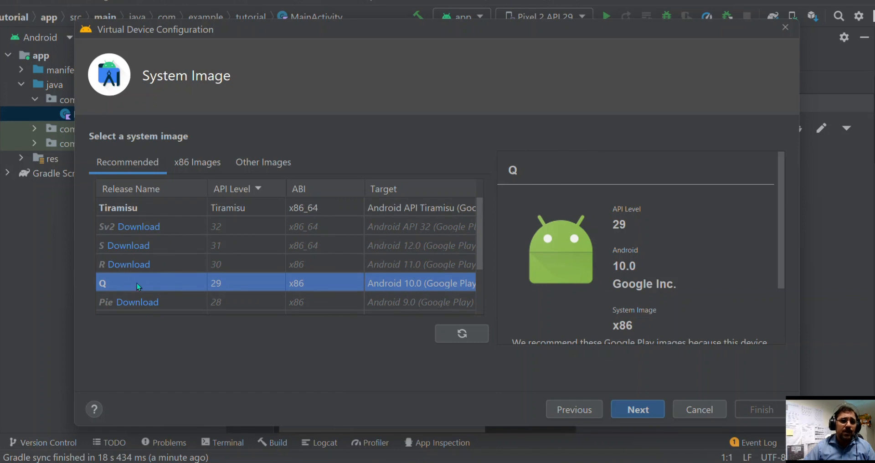
scroll(155, 276, "down", 3)
scroll(160, 274, "up", 3)
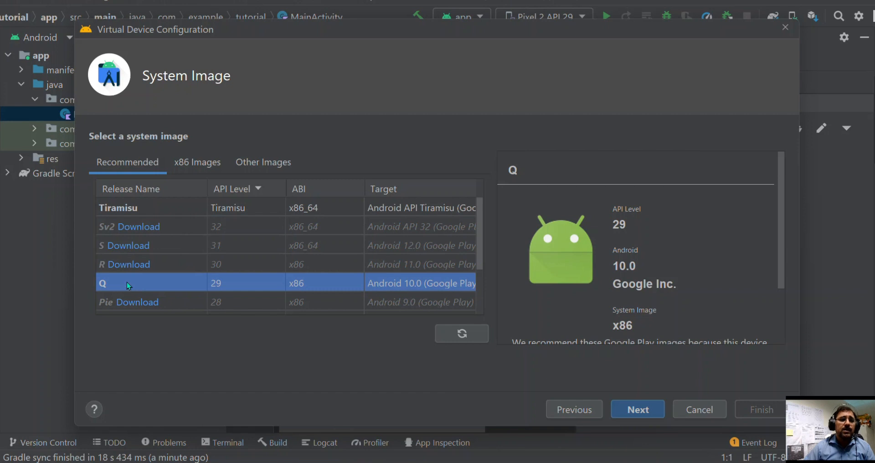
left_click(152, 205)
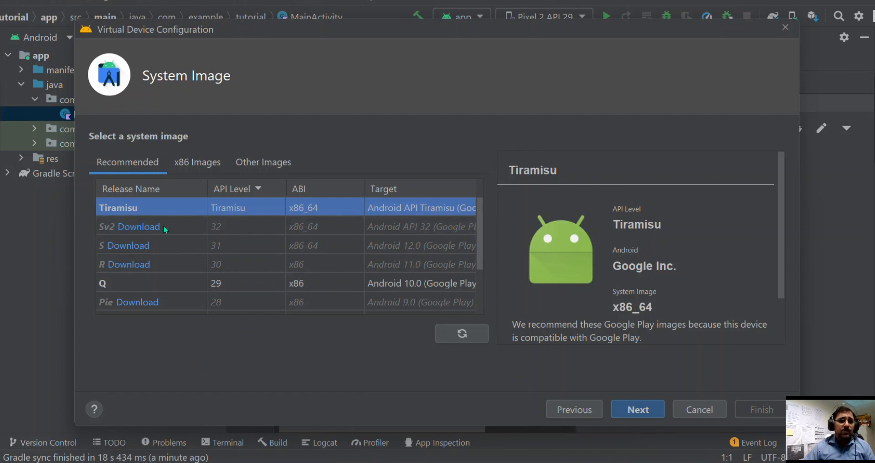
left_click(149, 277)
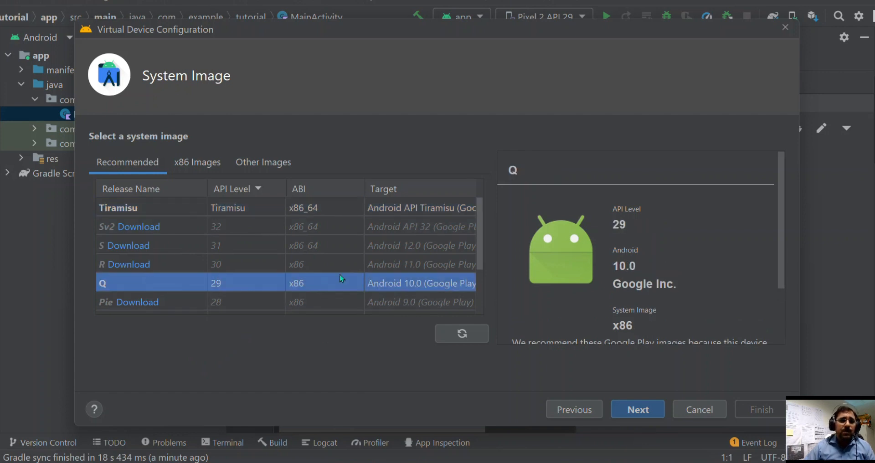
scroll(376, 250, "down", 3)
scroll(375, 250, "up", 3)
left_click(638, 408)
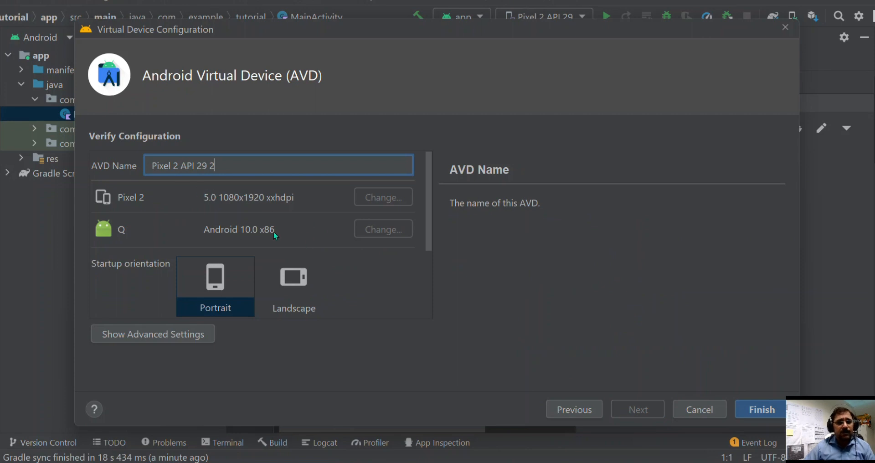
Examine the virtual device's name, startup orientation, and advanced camera, network and emulated performance settings.
left_click_drag(217, 165, 135, 172)
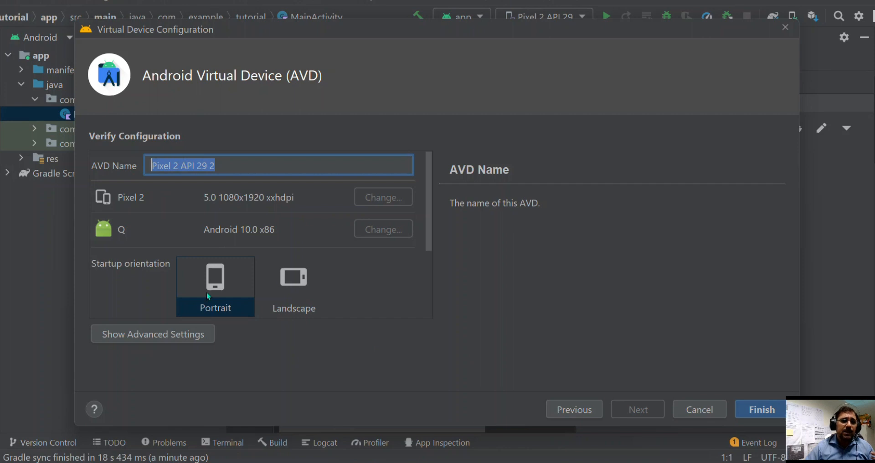
scroll(315, 275, "down", 2)
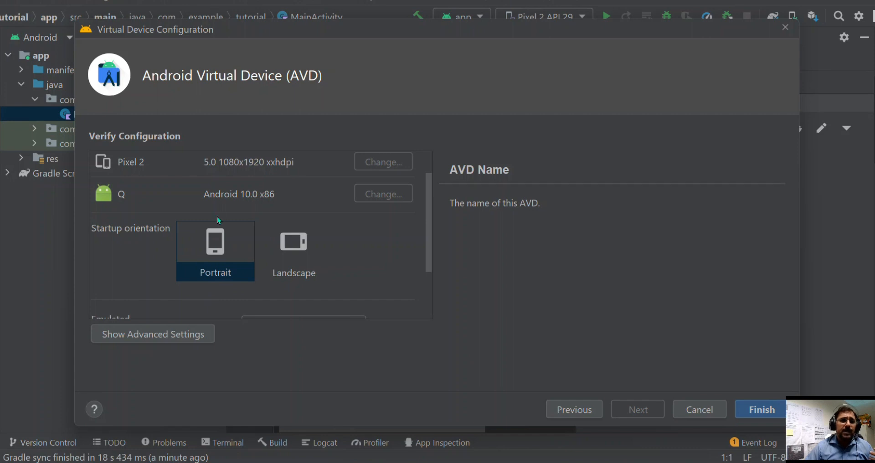
left_click(218, 252)
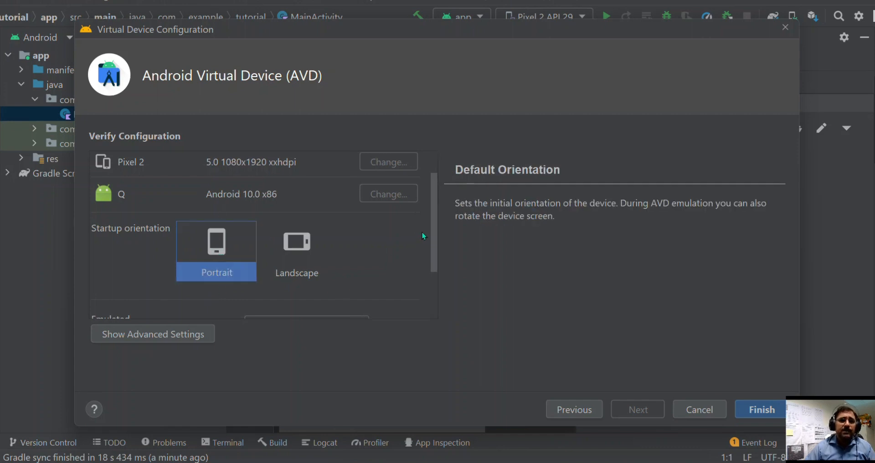
left_click(155, 335)
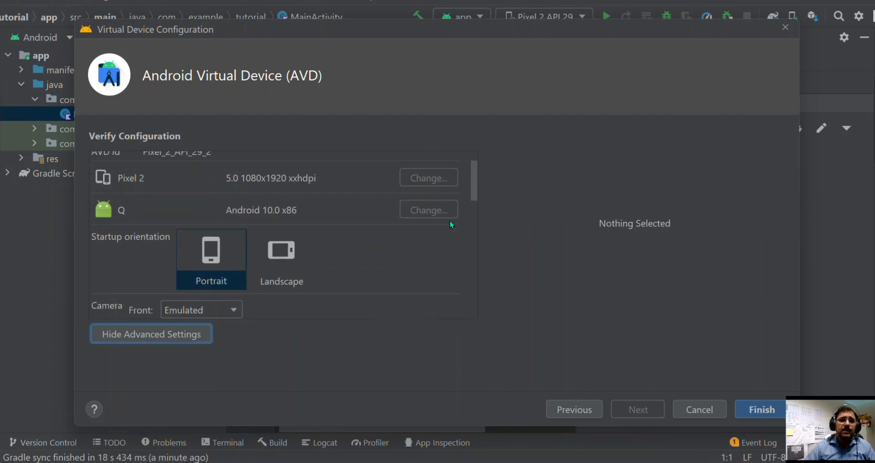
left_click_drag(473, 186, 478, 226)
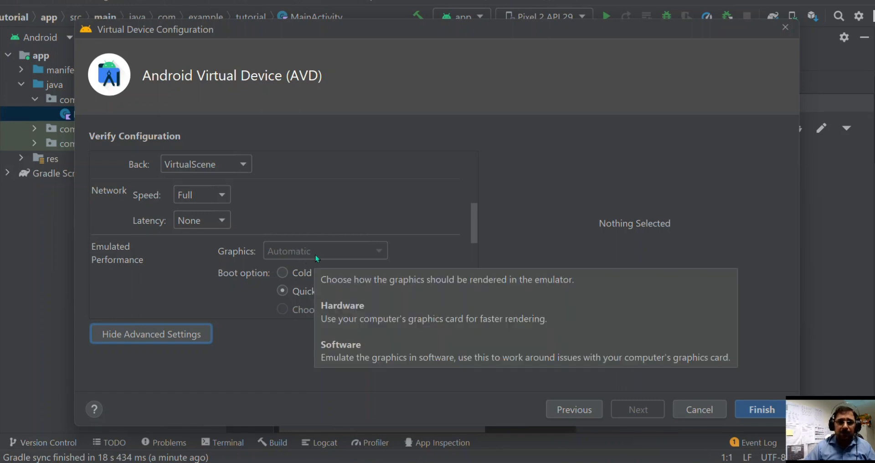
Return to the hardware selection and choose the Nexus 5 phone definition instead.
left_click(570, 412)
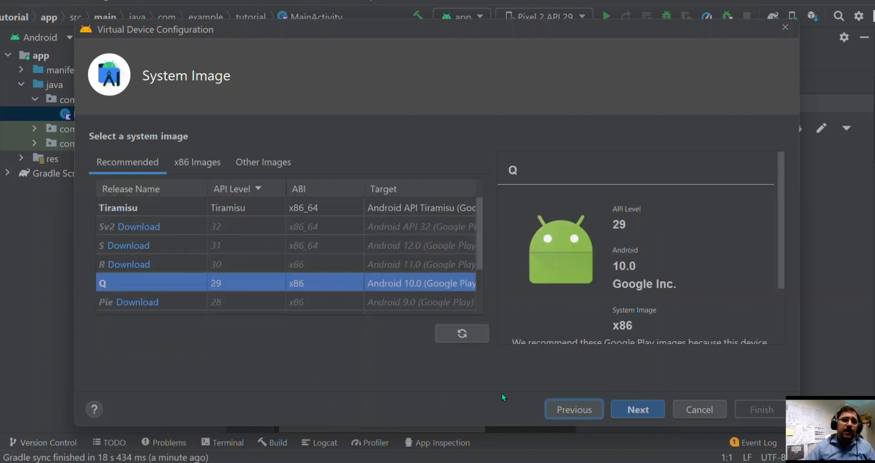
left_click(572, 409)
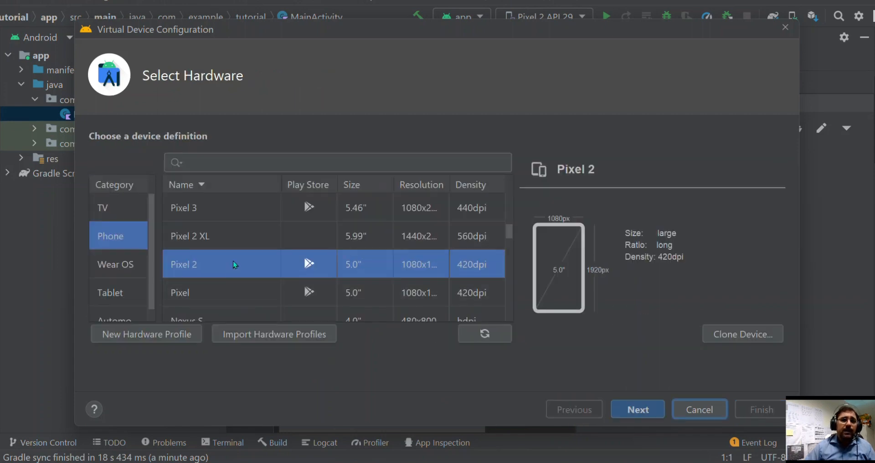
scroll(234, 263, "up", 5)
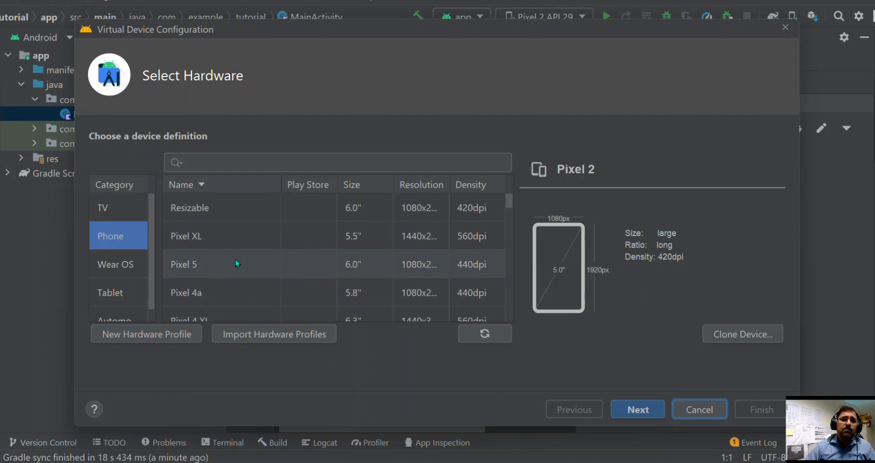
scroll(236, 263, "down", 5)
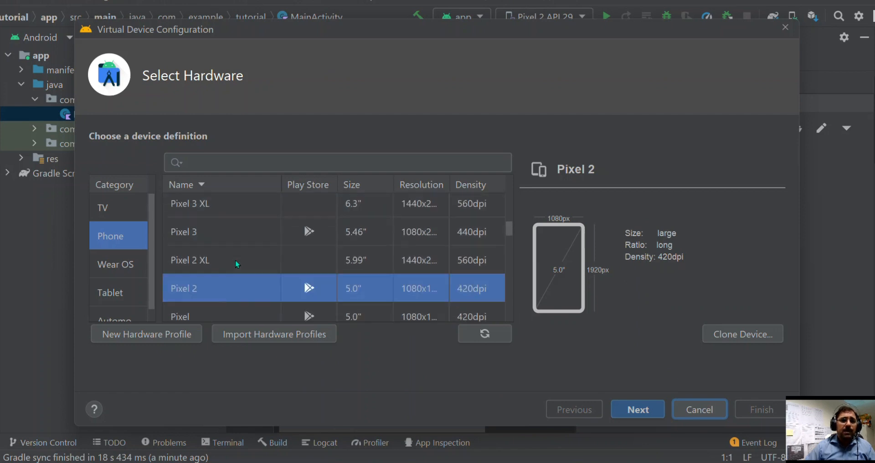
scroll(235, 262, "down", 3)
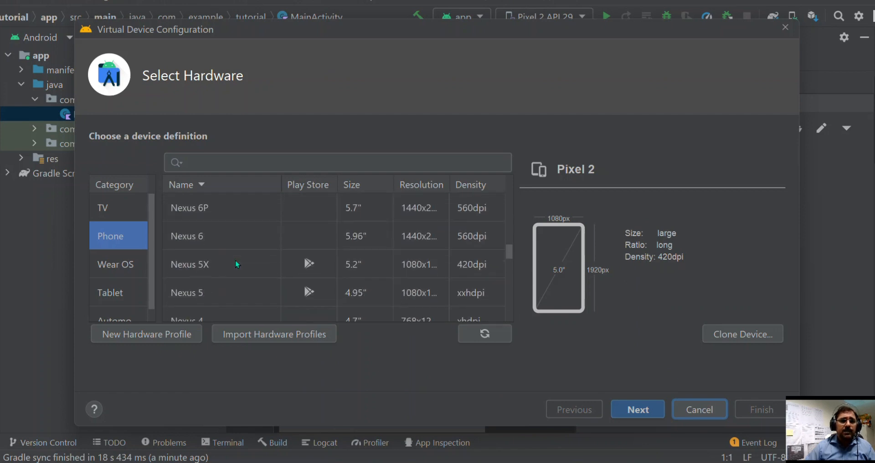
left_click(214, 293)
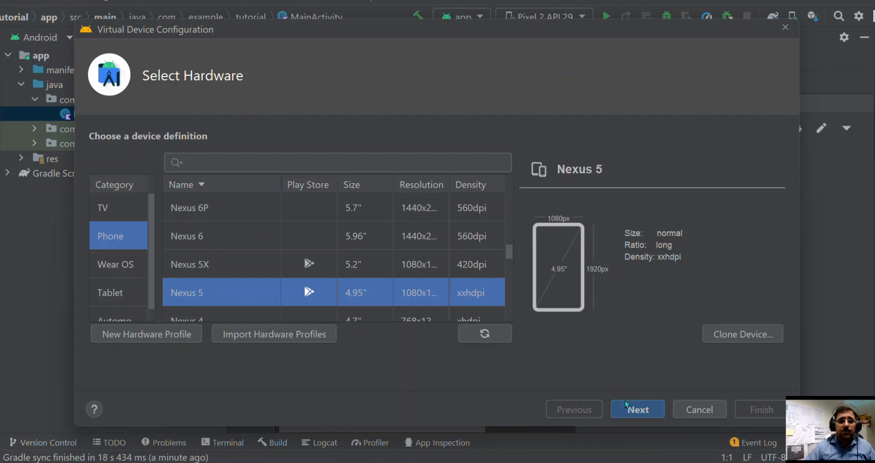
Carry the Nexus 5 with the Q (API 29) image to configuration verification and examine its advanced camera, network and performance settings.
left_click(640, 412)
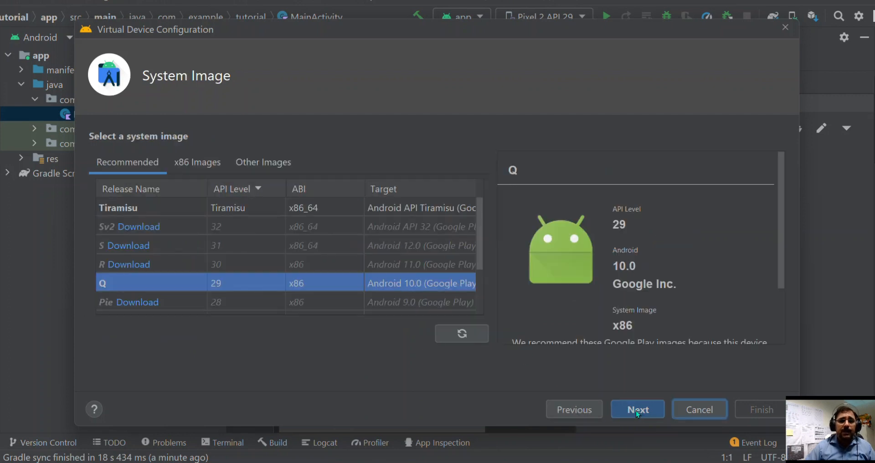
left_click(635, 410)
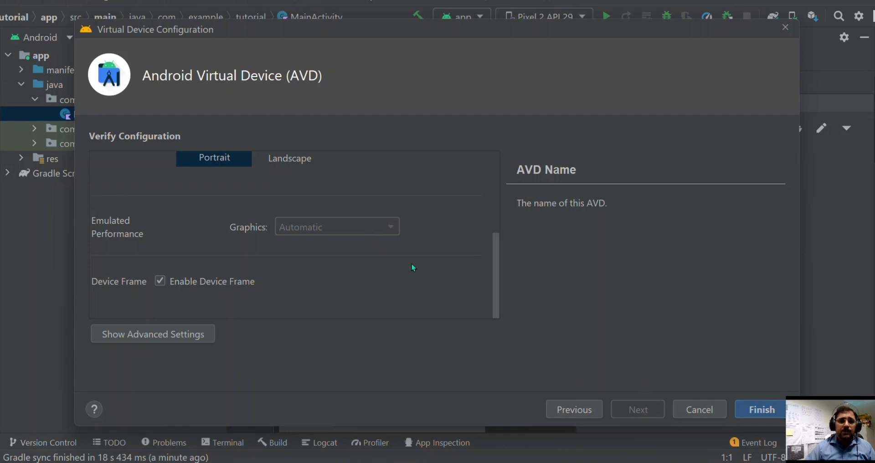
scroll(413, 265, "up", 1)
left_click_drag(495, 246, 501, 199)
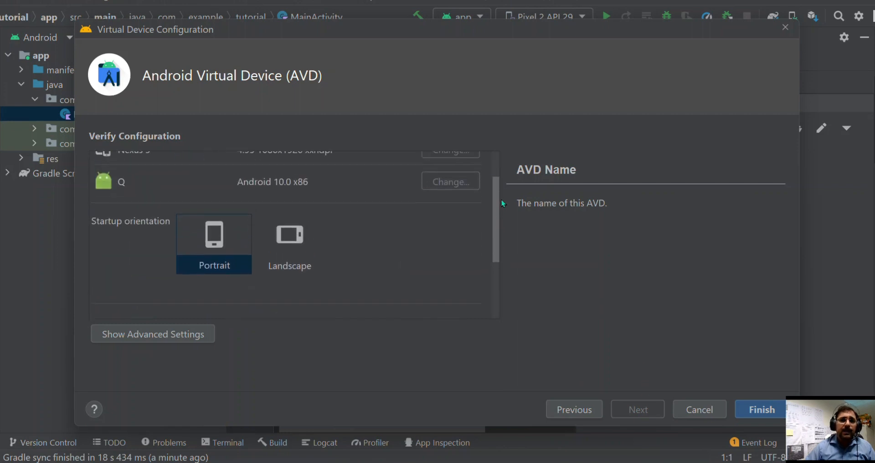
scroll(489, 211, "down", 3)
left_click(180, 333)
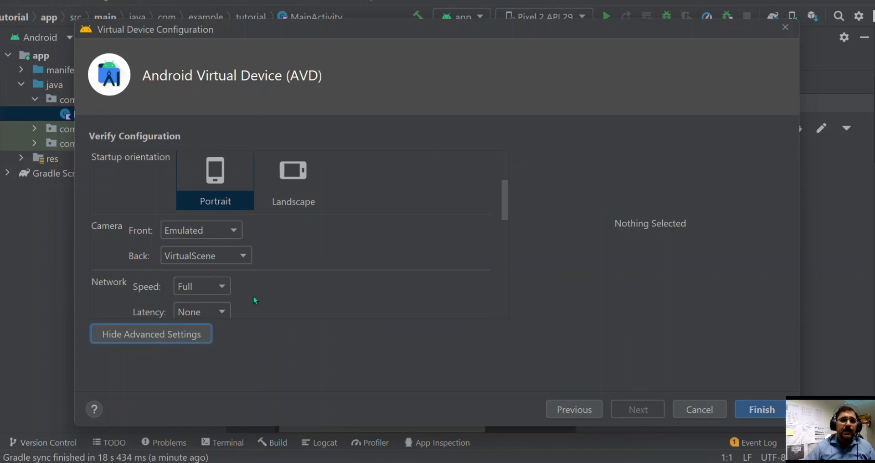
scroll(465, 242, "down", 3)
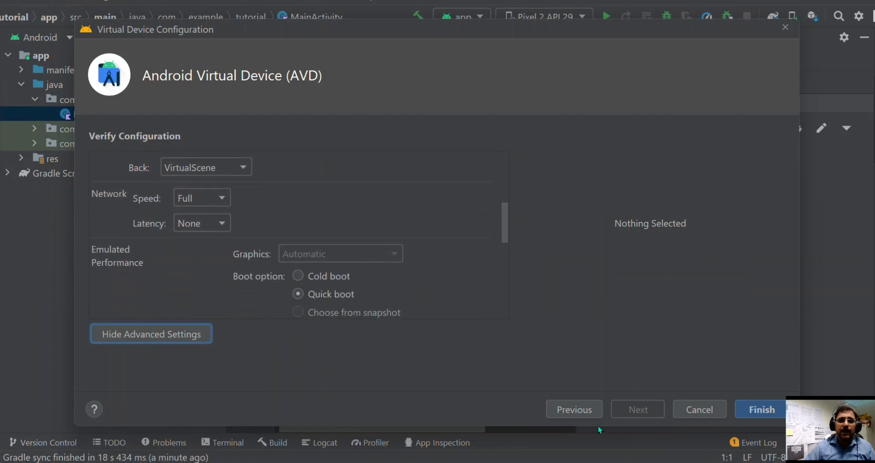
Try the Tiramisu x86_64 system image with the Nexus 5 hardware and check the resulting configuration.
left_click(572, 408)
left_click(571, 409)
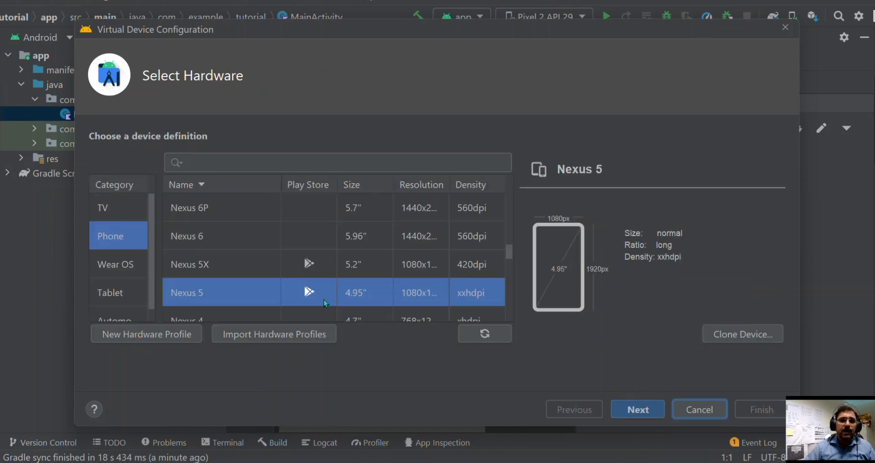
left_click(636, 404)
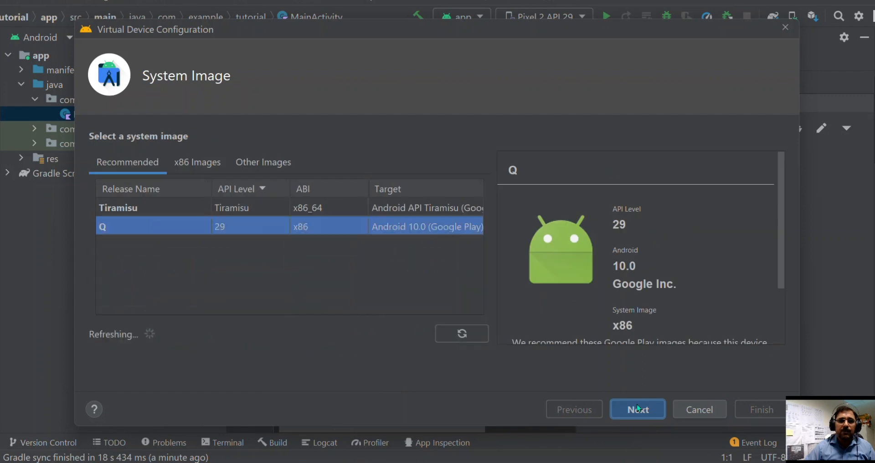
left_click(231, 207)
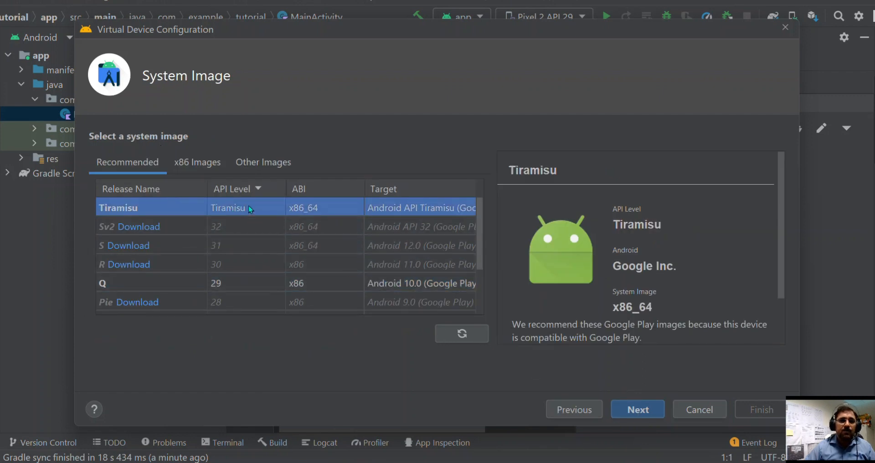
left_click(639, 408)
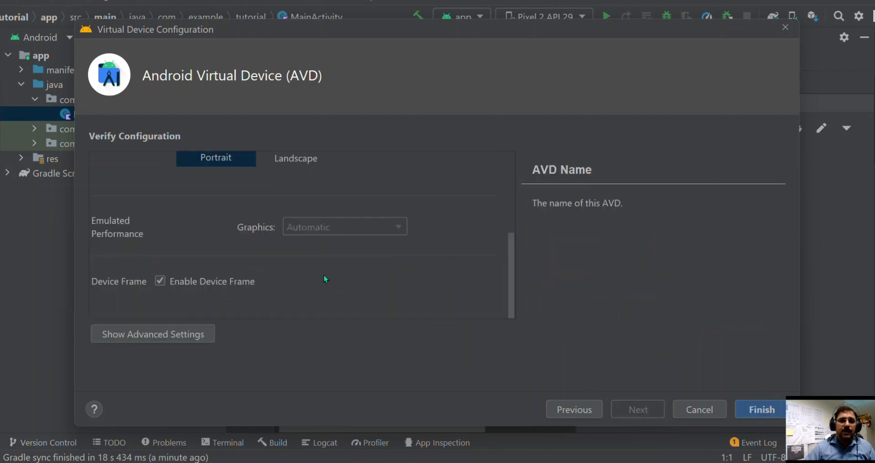
left_click(572, 407)
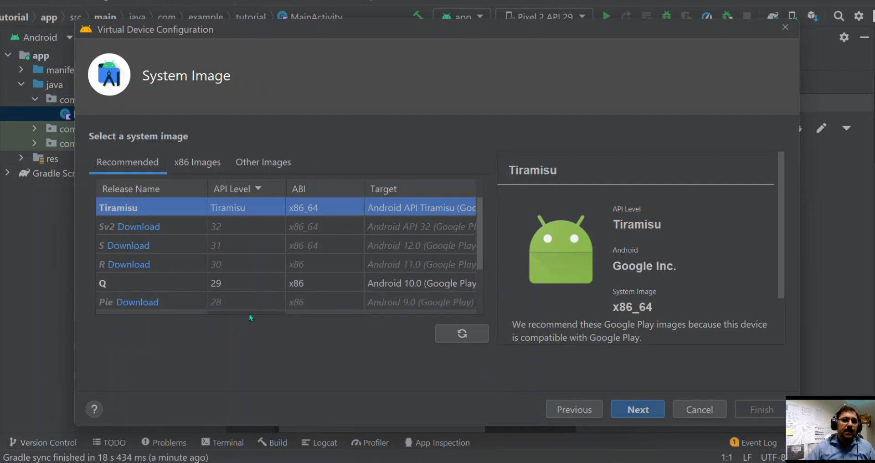
Switch the hardware definition to the Nexus 6 phone and accept the Q (API 29, x86) system image for it.
left_click(577, 408)
left_click(216, 235)
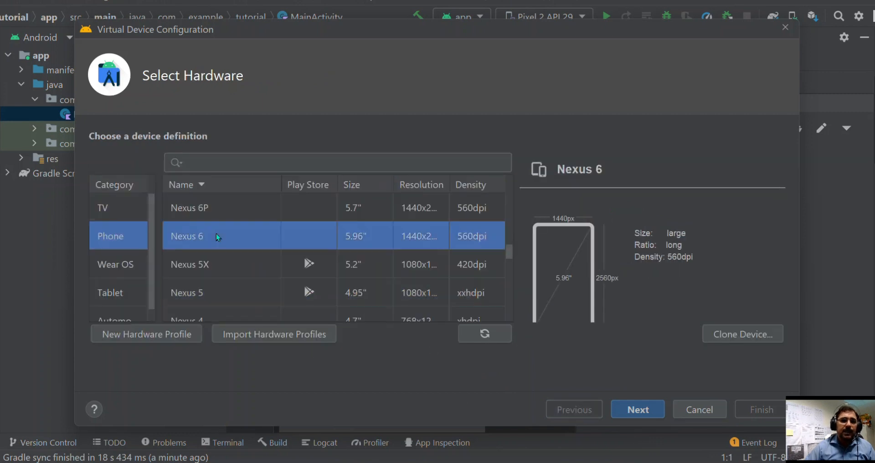
left_click(639, 410)
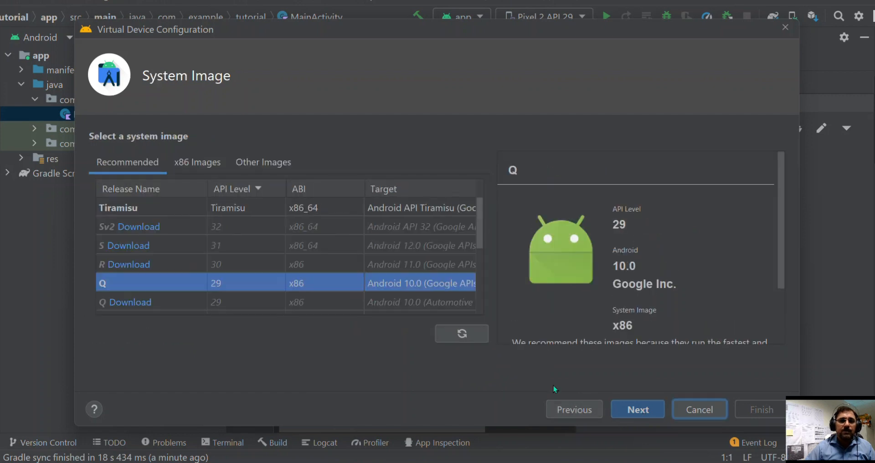
left_click(639, 409)
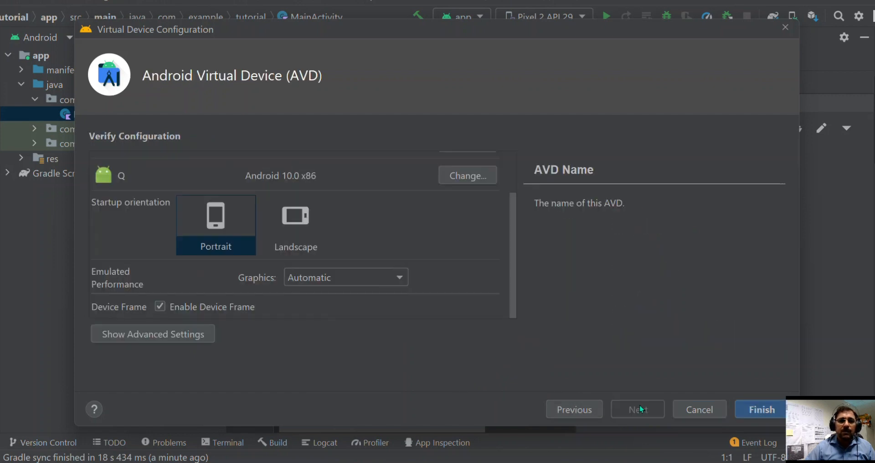
Examine the graphics rendering choices and the advanced boot and CPU settings of the Nexus 6 virtual device.
left_click(346, 277)
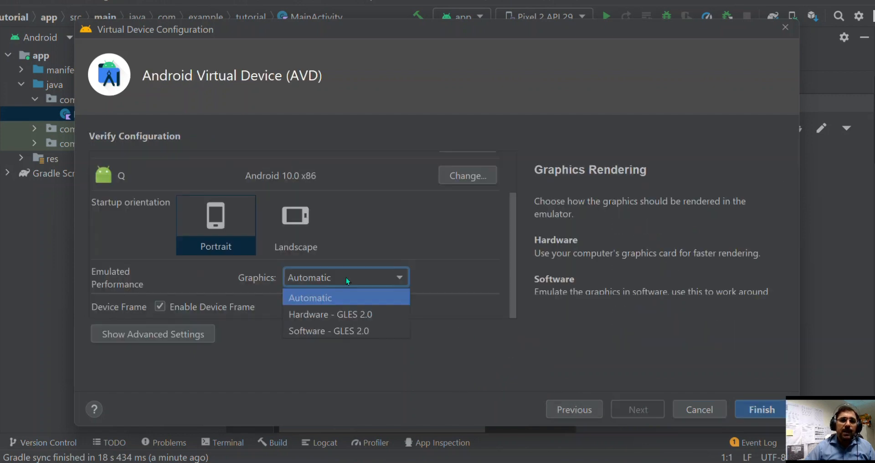
left_click(346, 277)
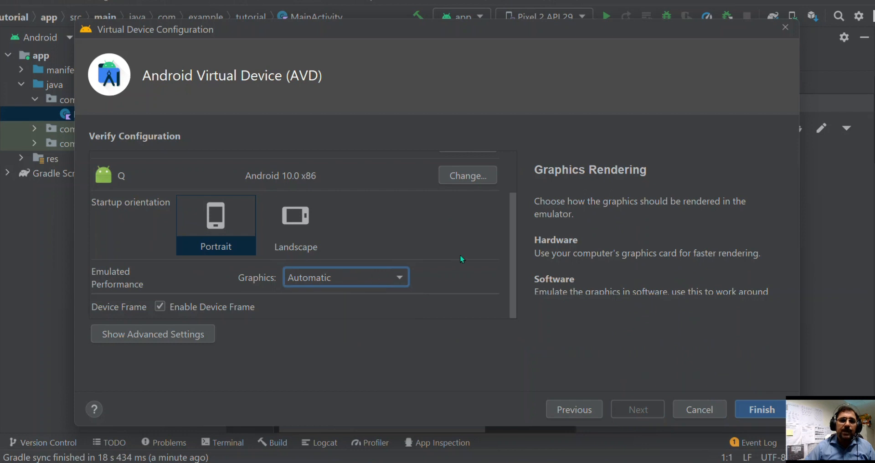
left_click(170, 333)
left_click_drag(513, 192, 512, 255)
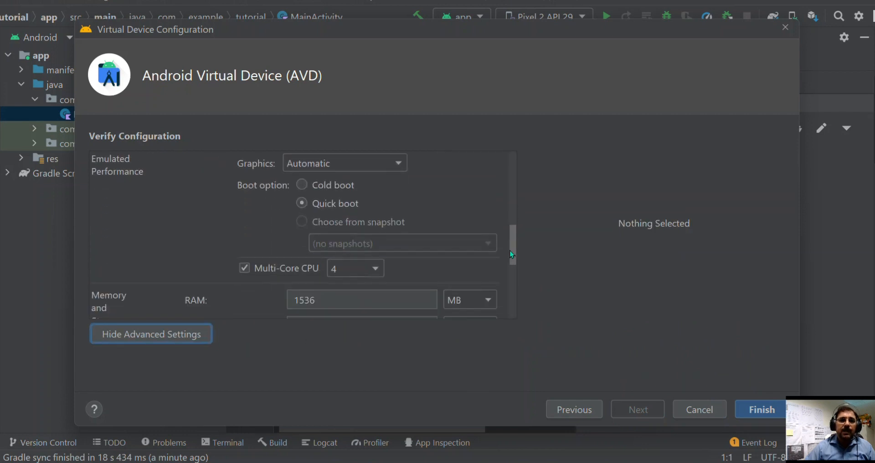
left_click(346, 169)
left_click(346, 169)
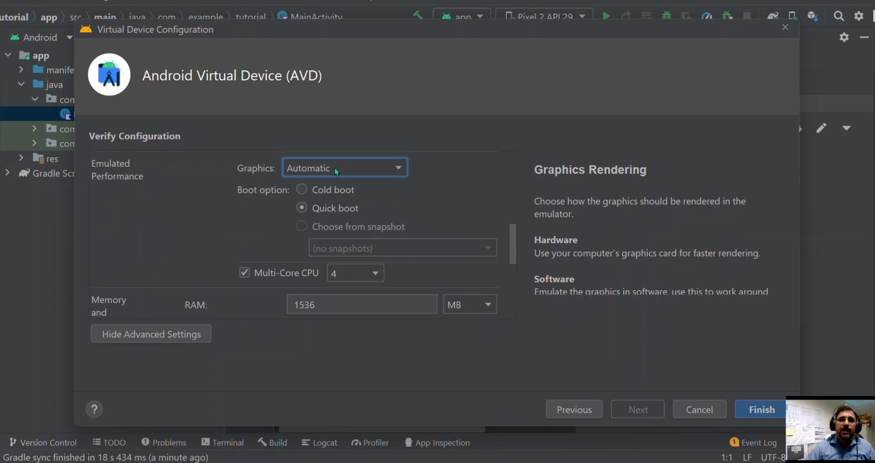
left_click(337, 167)
left_click(338, 167)
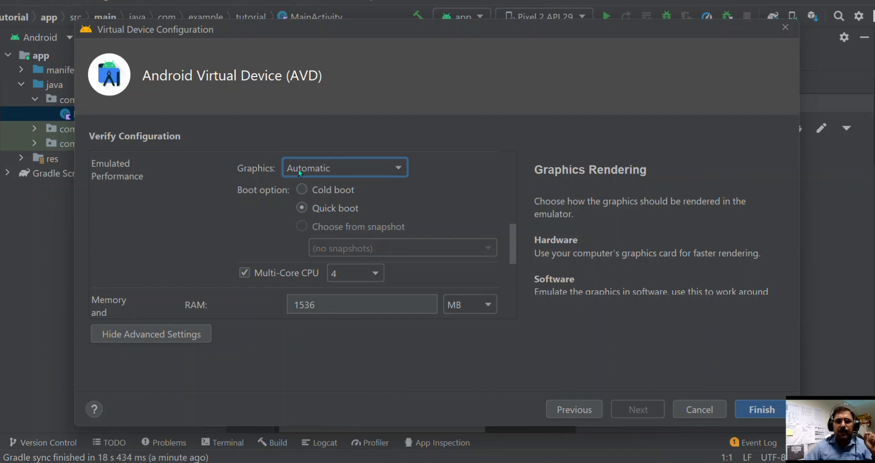
left_click(342, 167)
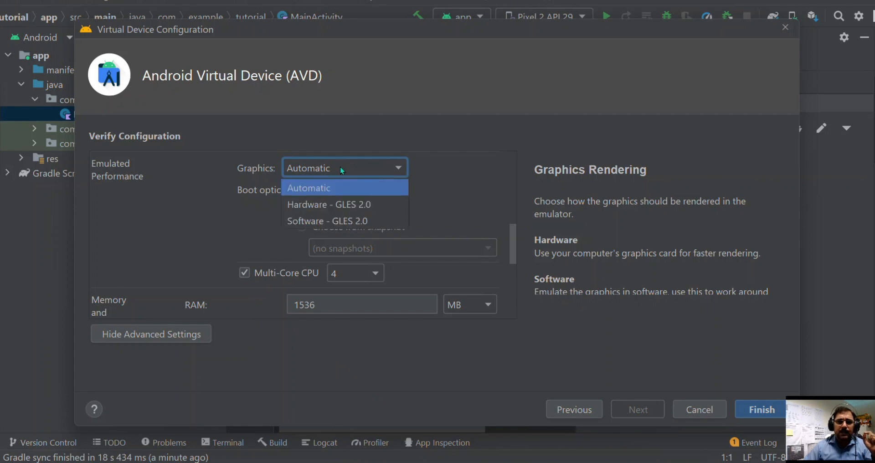
left_click(332, 167)
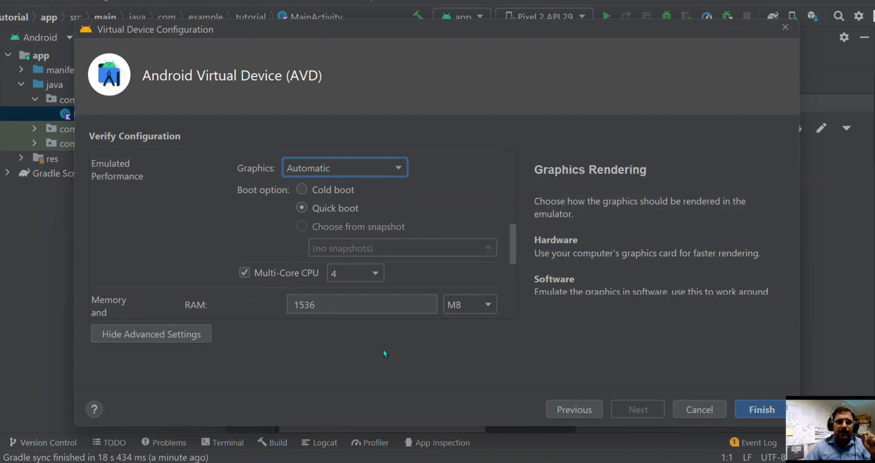
Set the Nexus 6 device's internal storage to 7048 MB and finish creating the virtual device.
left_click_drag(511, 237, 507, 272)
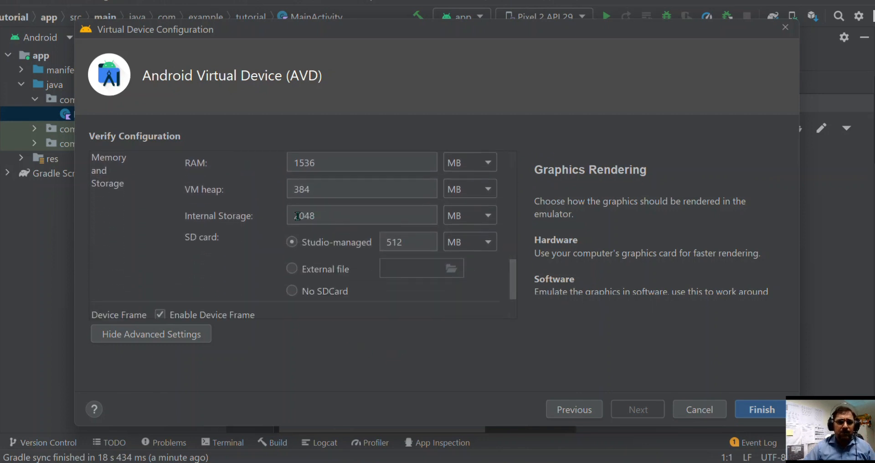
left_click_drag(294, 215, 322, 217)
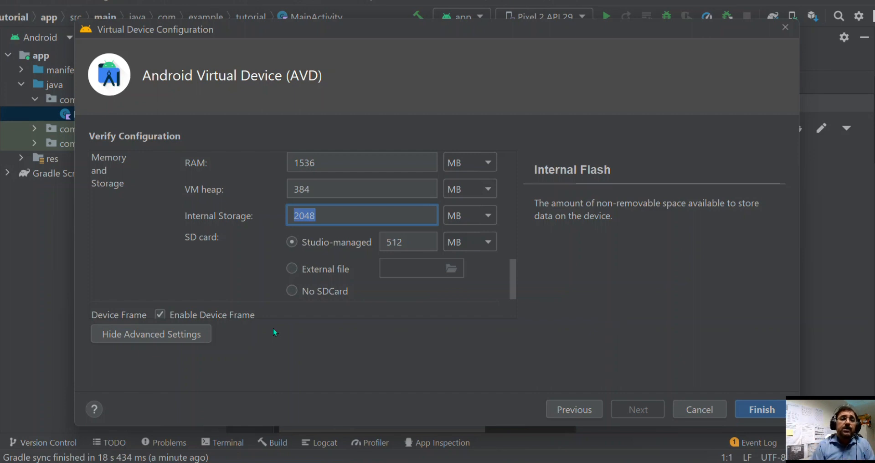
key("Left")
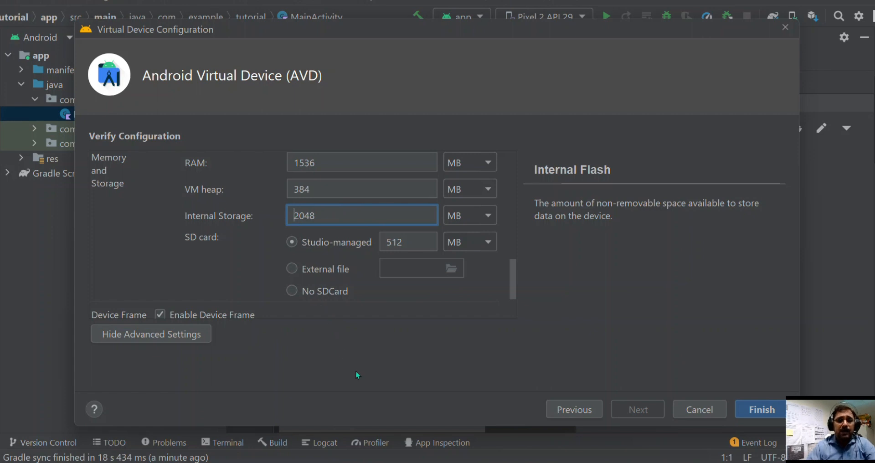
type("7")
key("Delete")
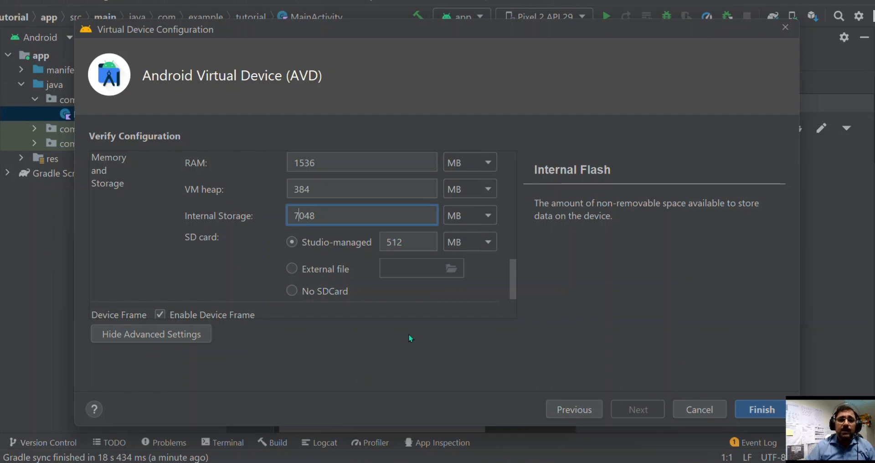
left_click(753, 411)
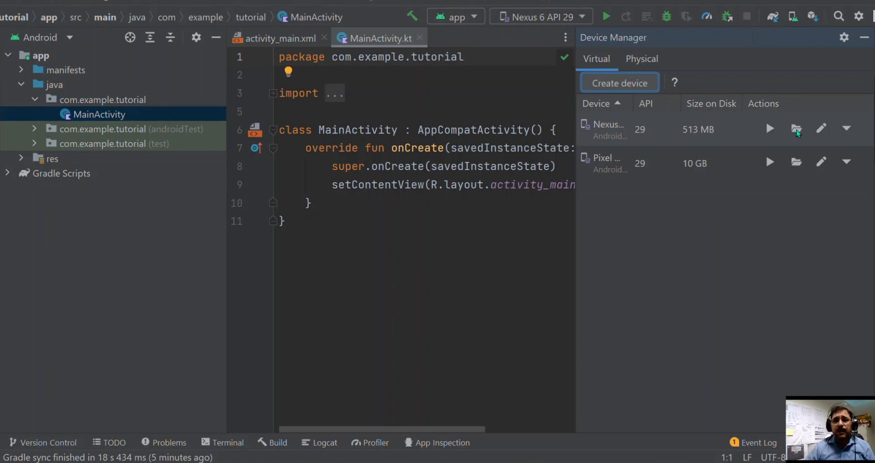
Reopen the Nexus 6 virtual device's configuration for a check and delete that device from the Device Manager.
left_click(821, 128)
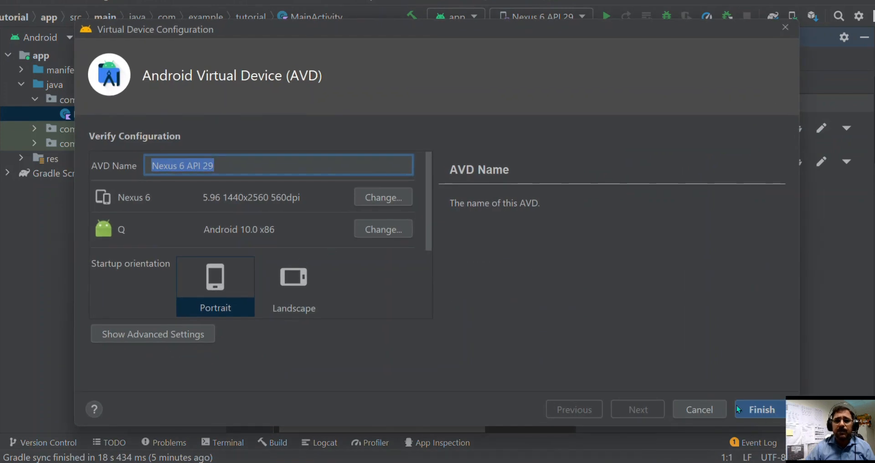
left_click(763, 409)
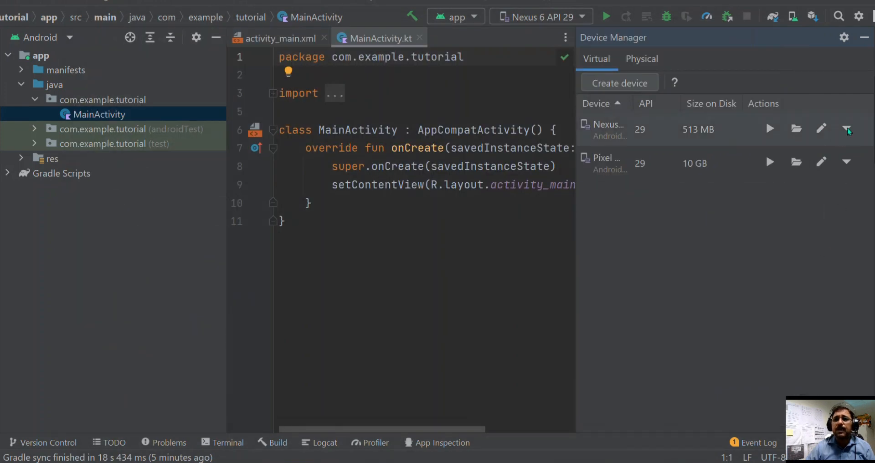
left_click(846, 128)
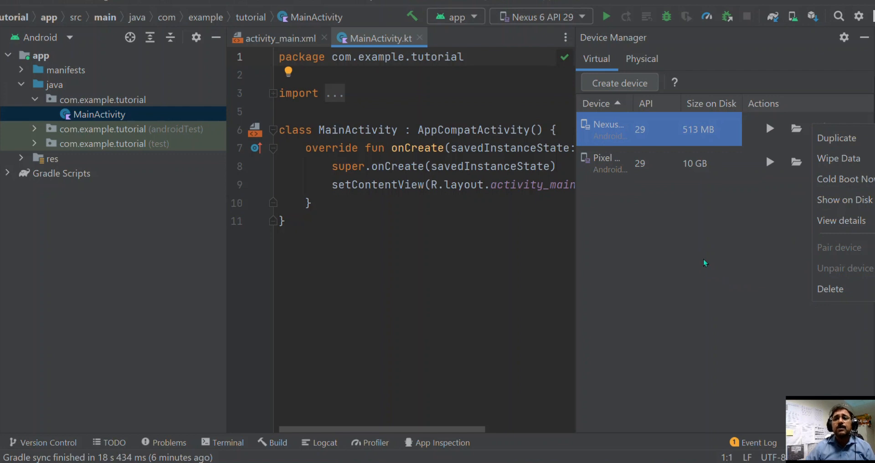
left_click(815, 291)
left_click(469, 257)
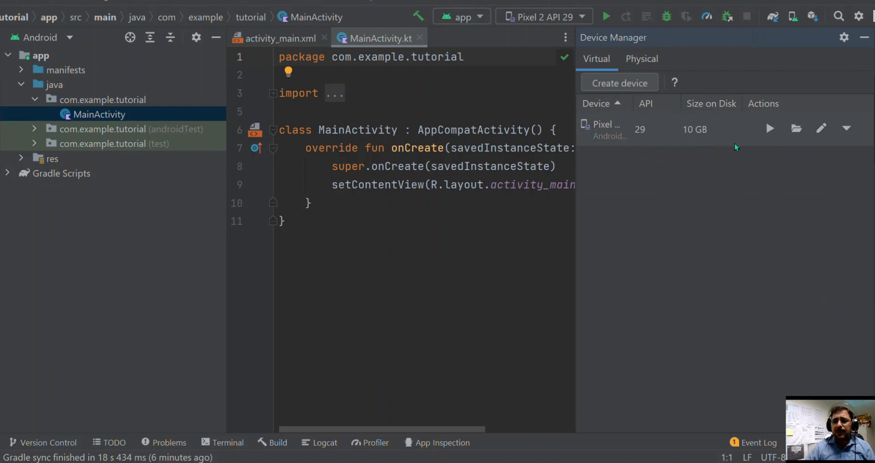
Launch the Pixel 2 API 29 virtual device in the emulator.
left_click(770, 130)
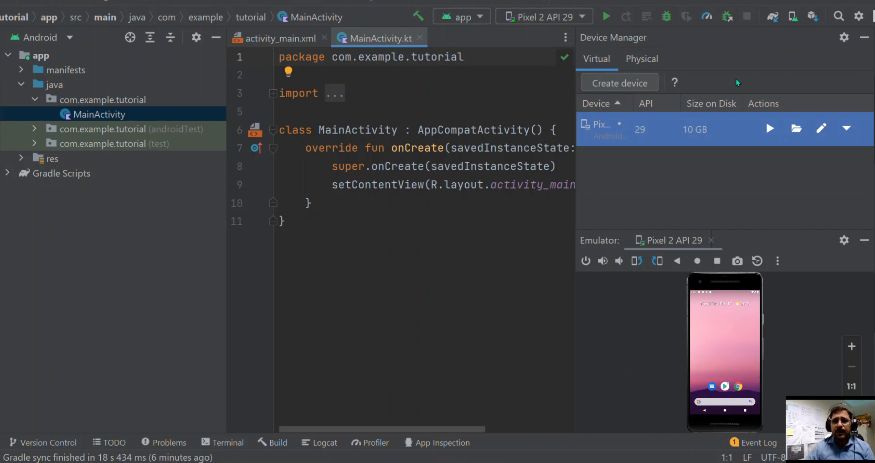
left_click(865, 41)
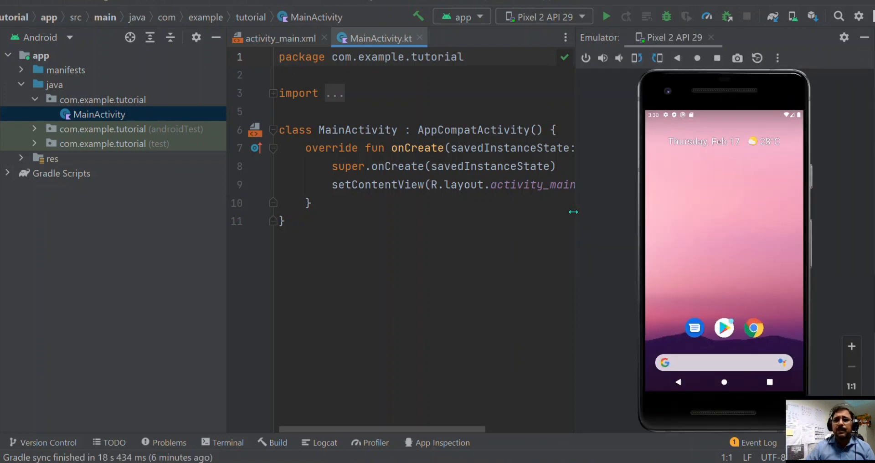